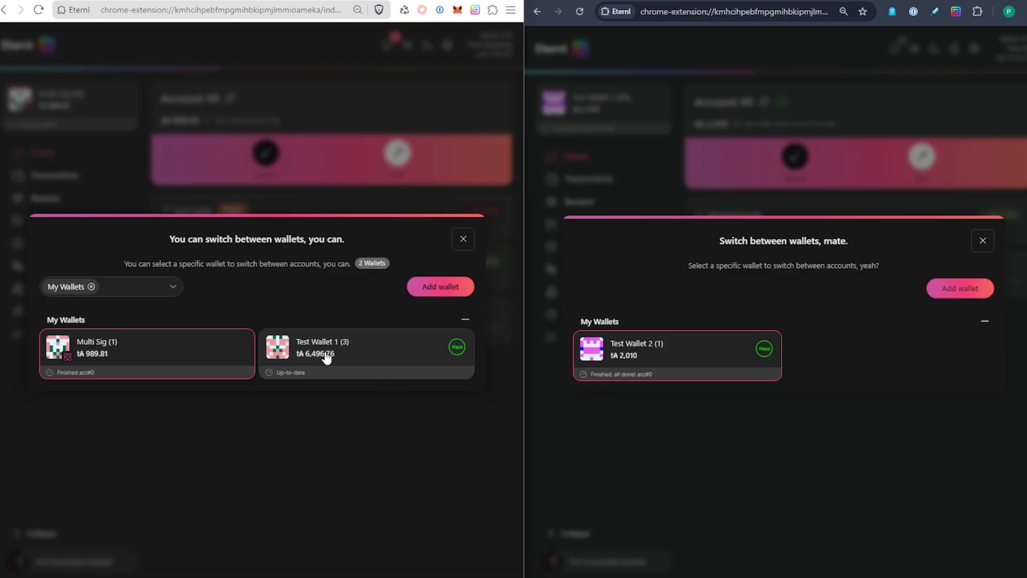
- Create a new Simple multi-sig wallet named 'Multisig Demo' and proceed to participants
click(433, 294)
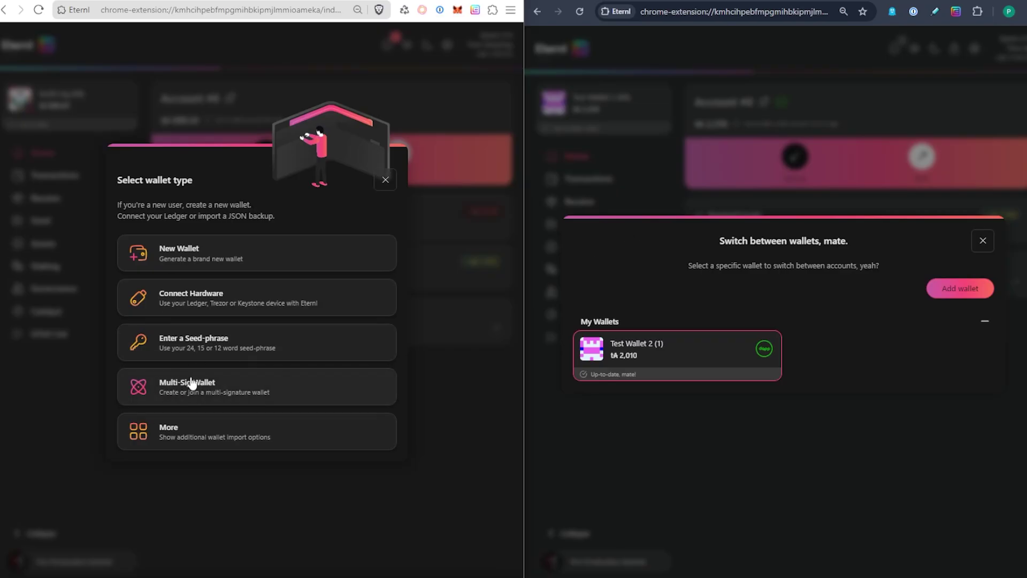
click(197, 394)
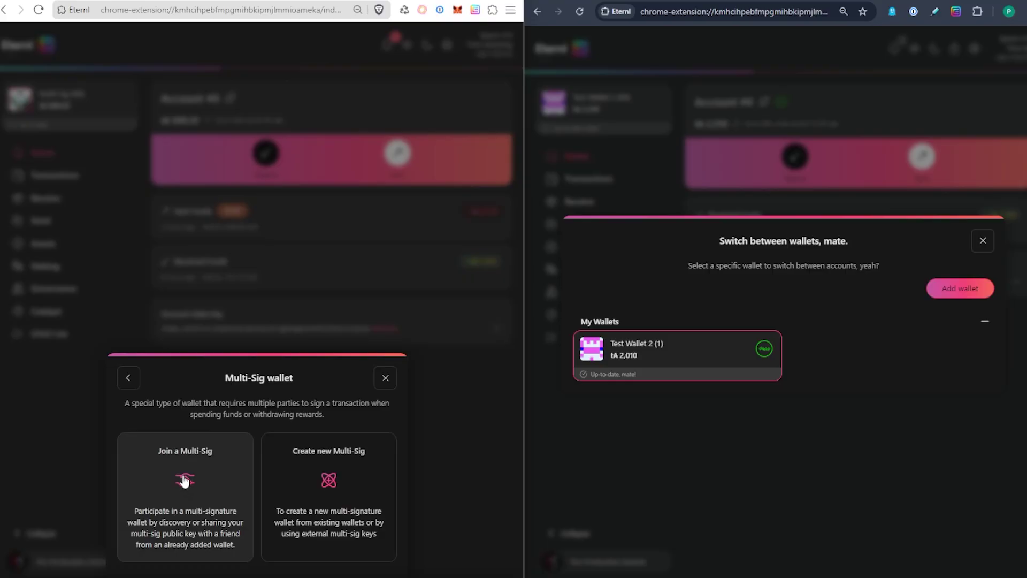
click(332, 488)
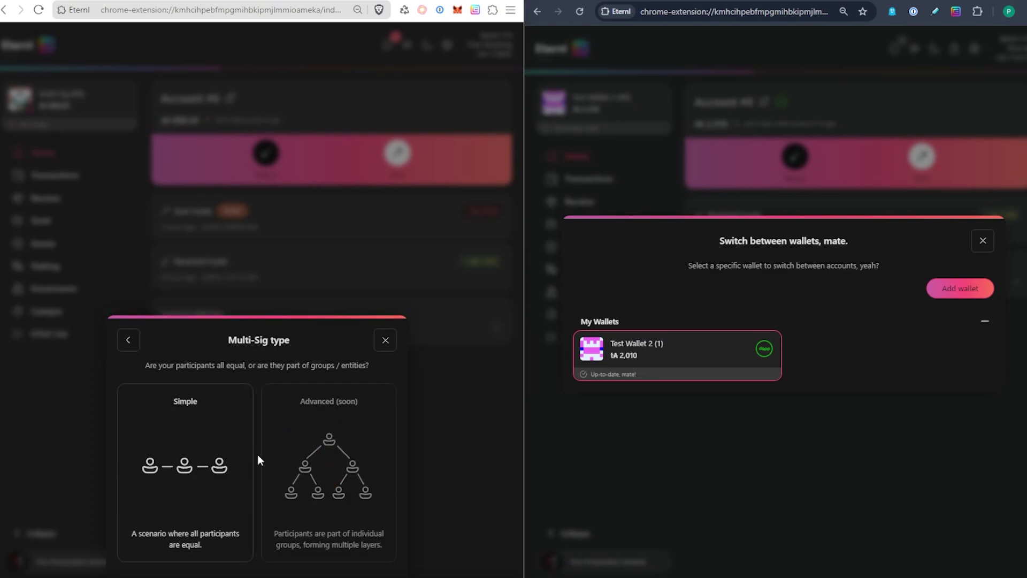
click(166, 470)
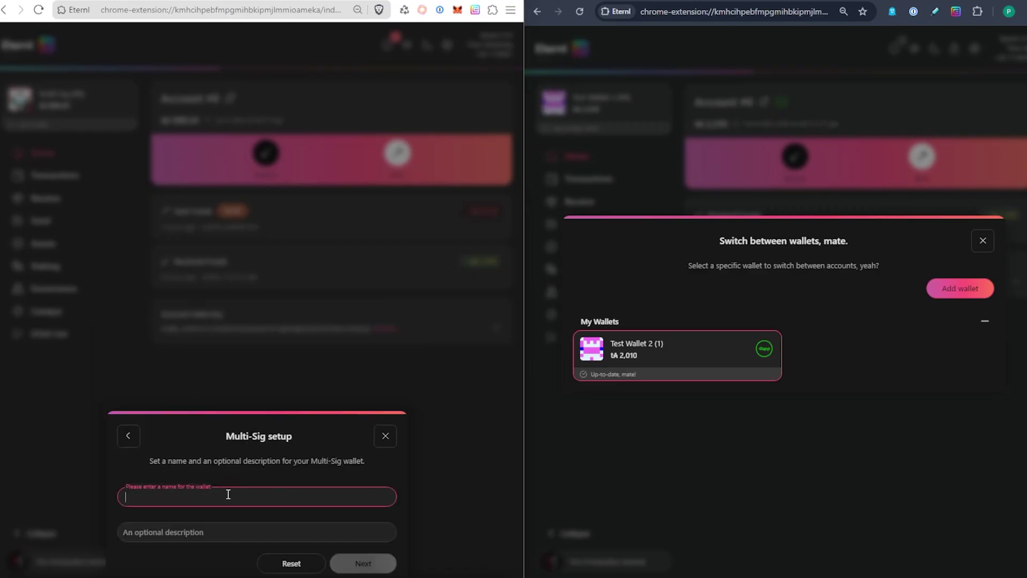
text(Multisig Demo)
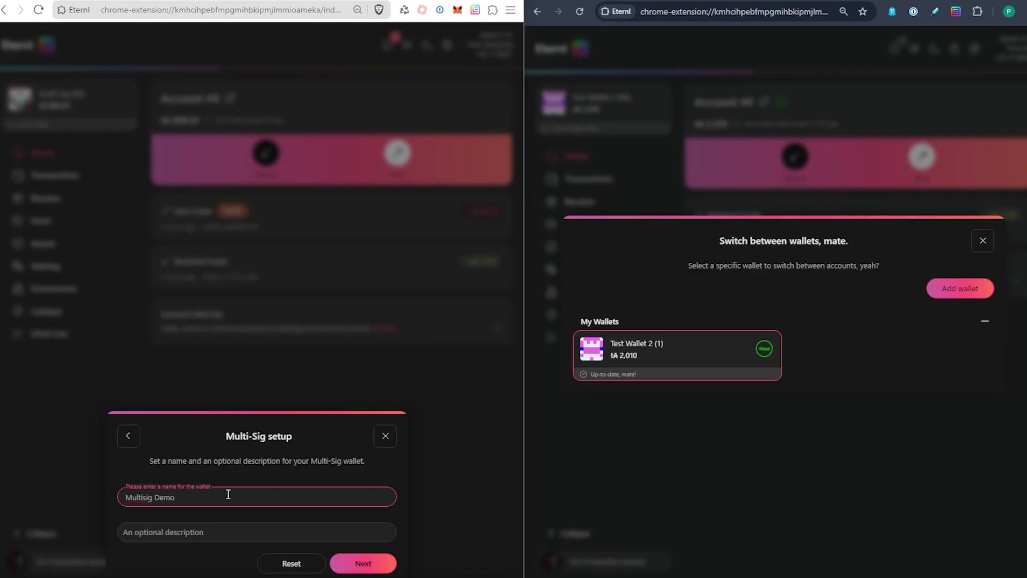
click(359, 562)
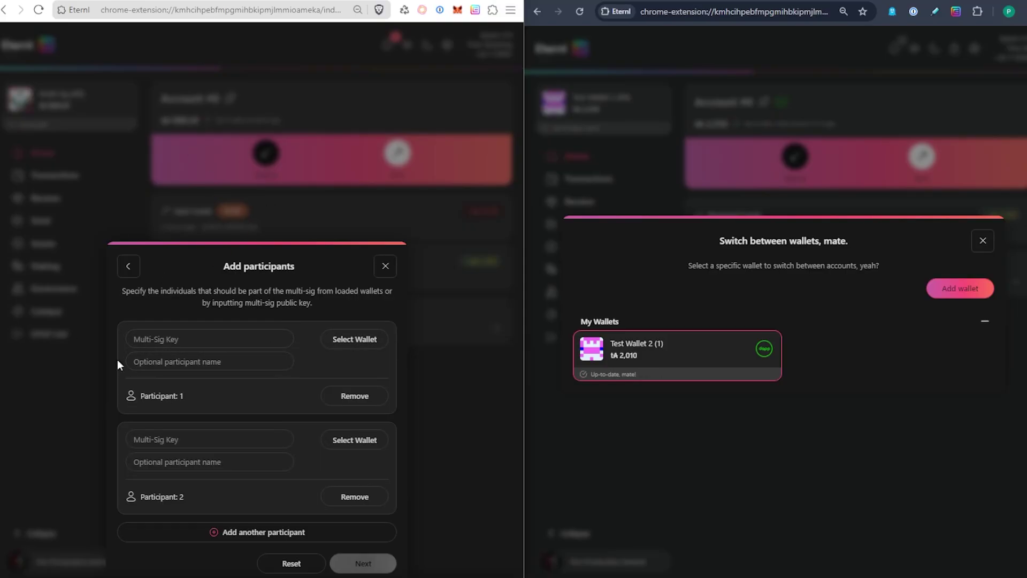
- Assign Test Wallet 1 as participant 1, leaving participant 2 empty, and start adding a wallet in the second window
click(351, 345)
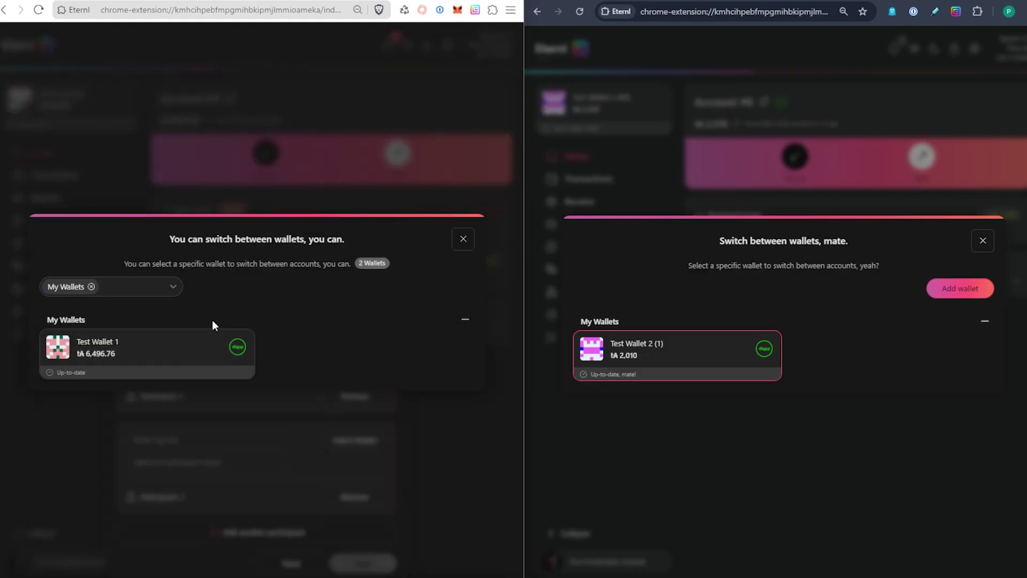
click(103, 351)
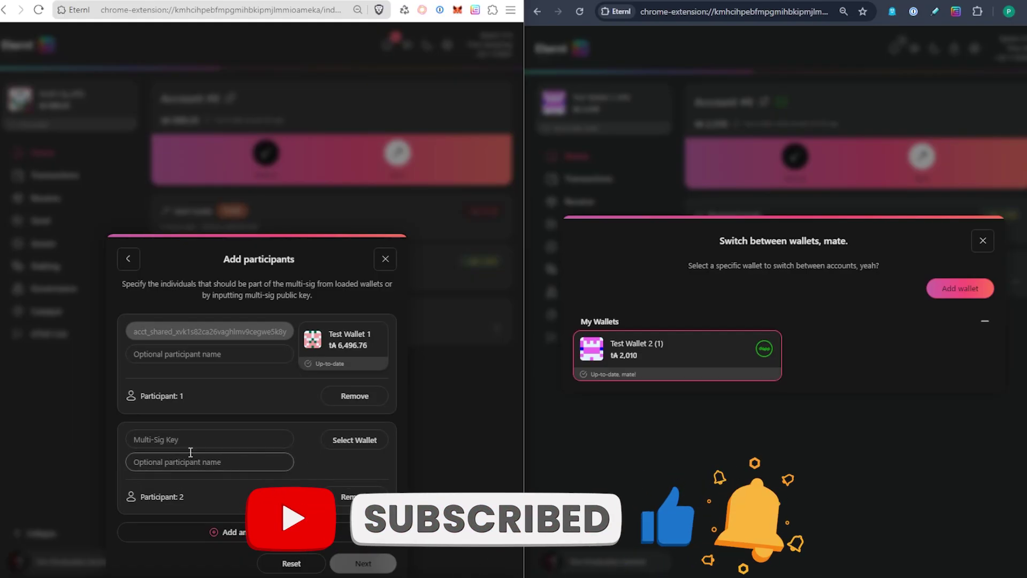
click(173, 444)
key(ctrl+v)
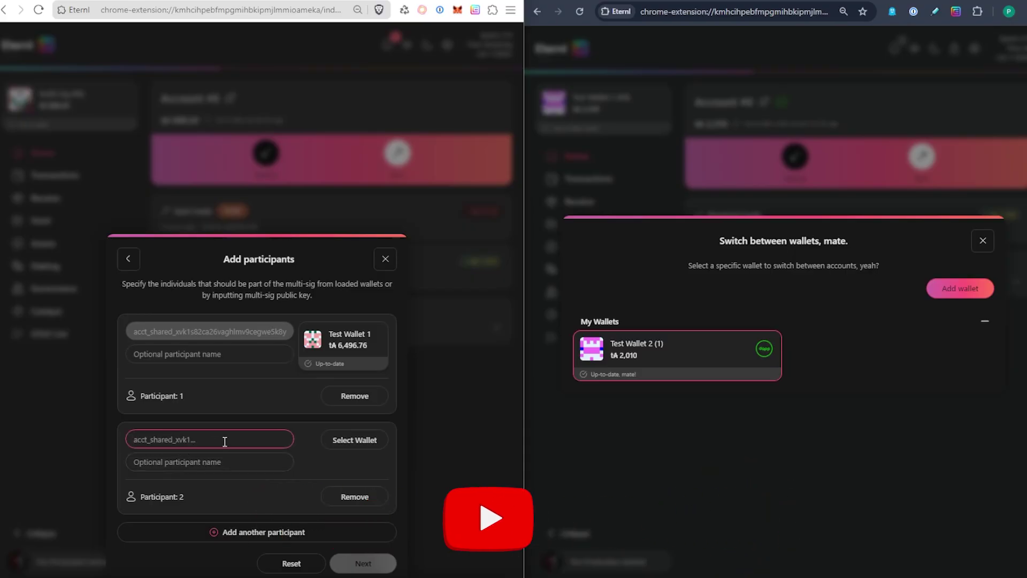
key(ctrl+z)
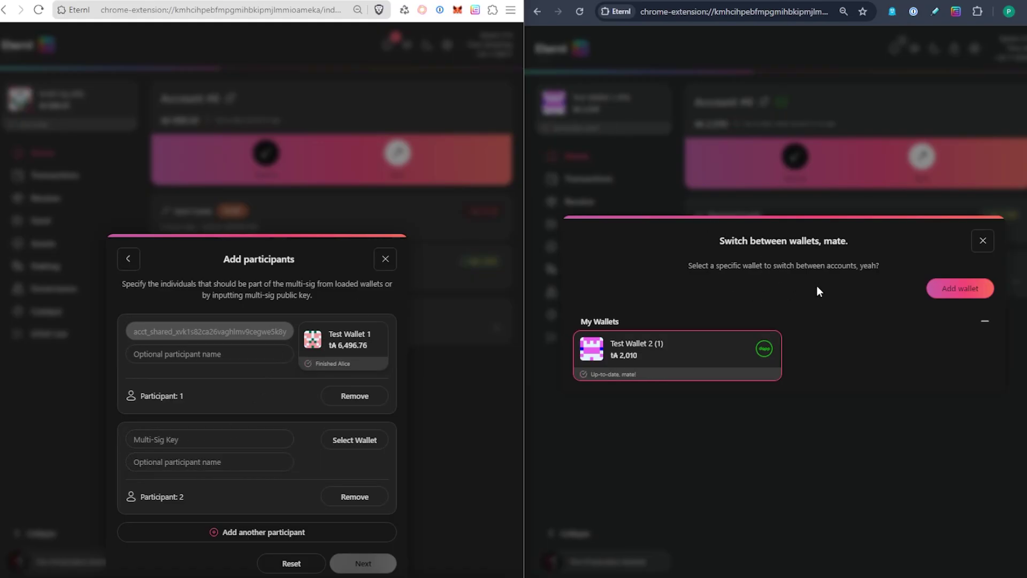
click(957, 292)
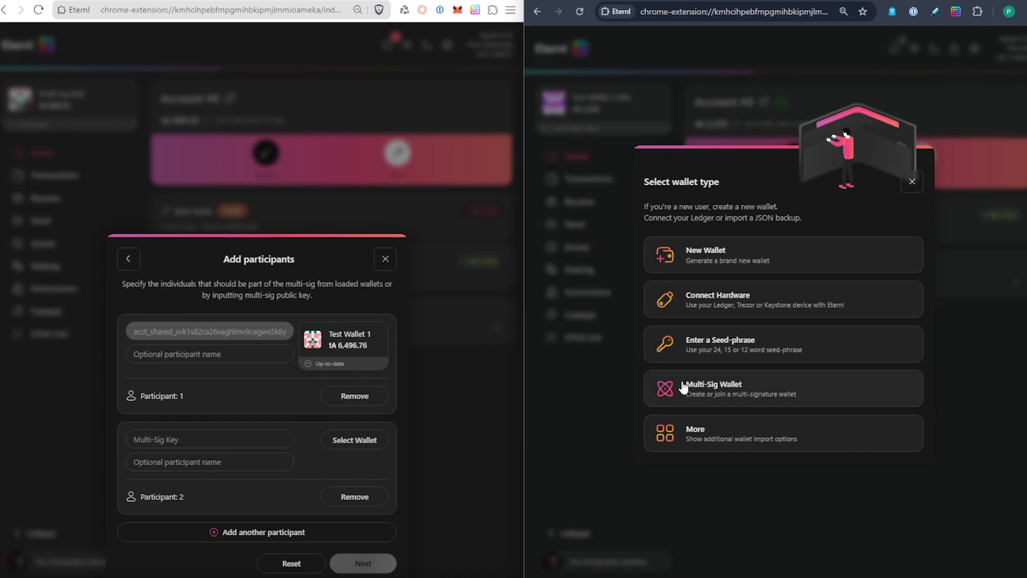
- Copy Test Wallet 2's multi-sig key via Join a Multi-Sig and paste it into participant 2
click(723, 394)
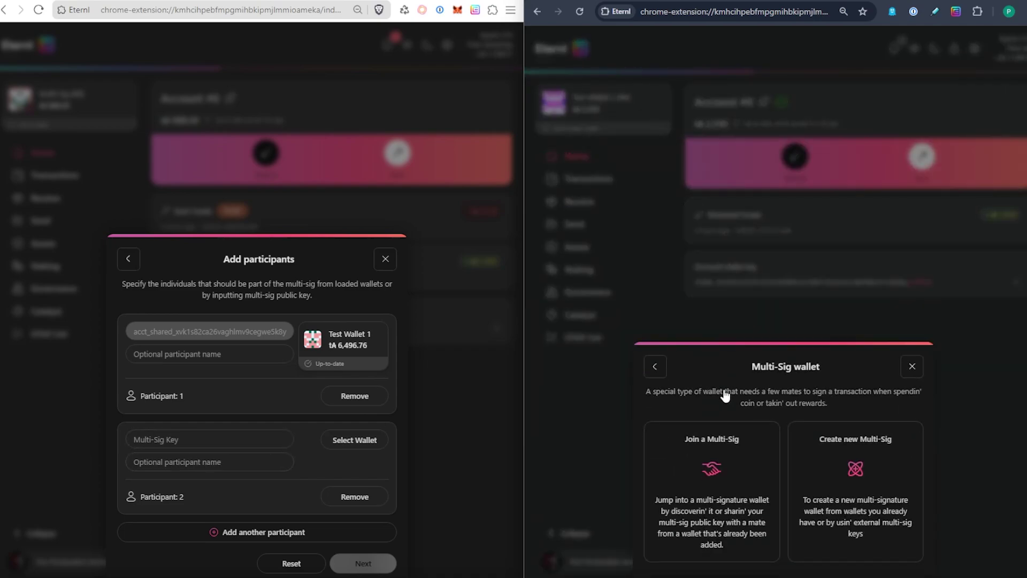
click(725, 479)
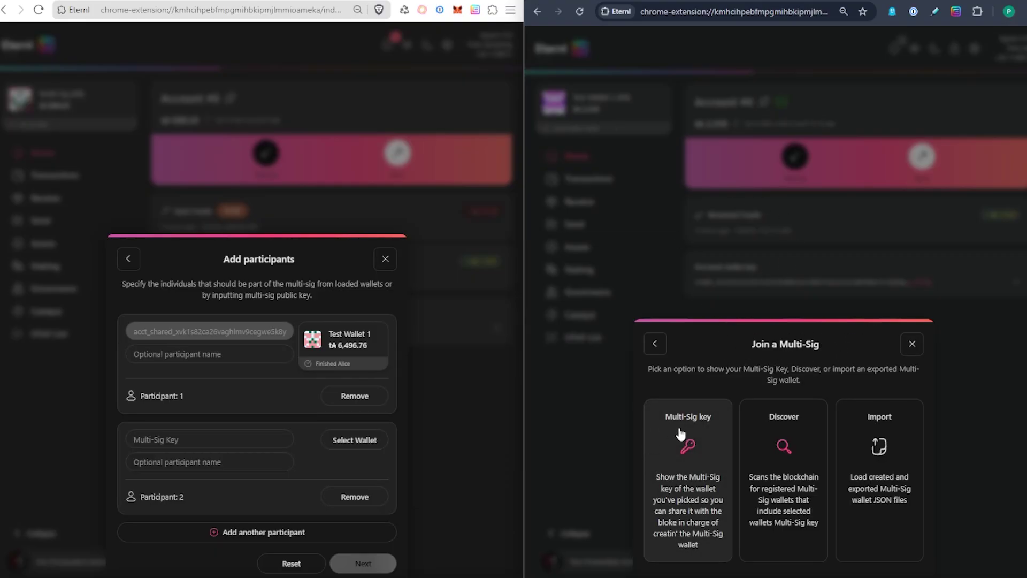
click(702, 464)
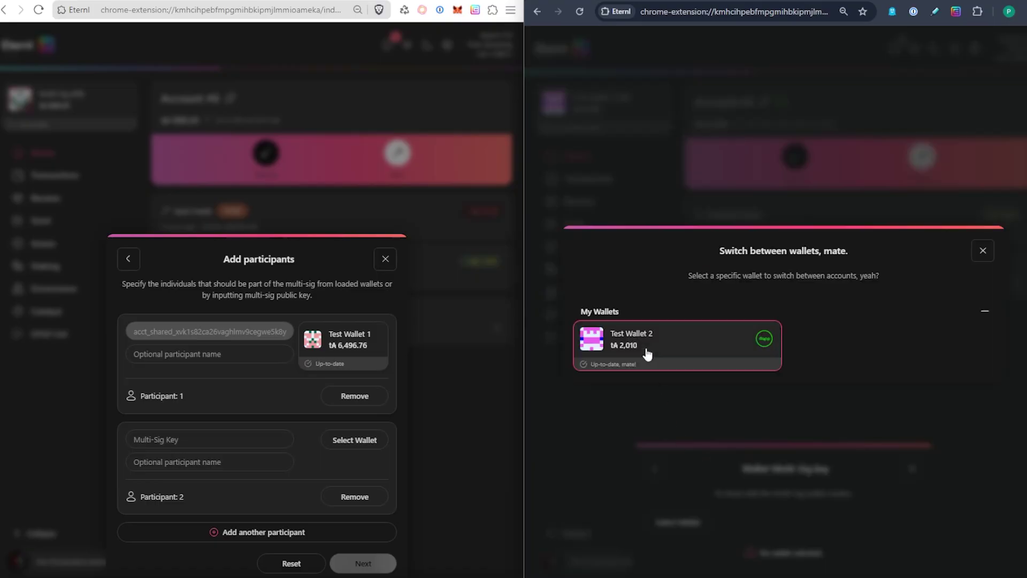
click(638, 350)
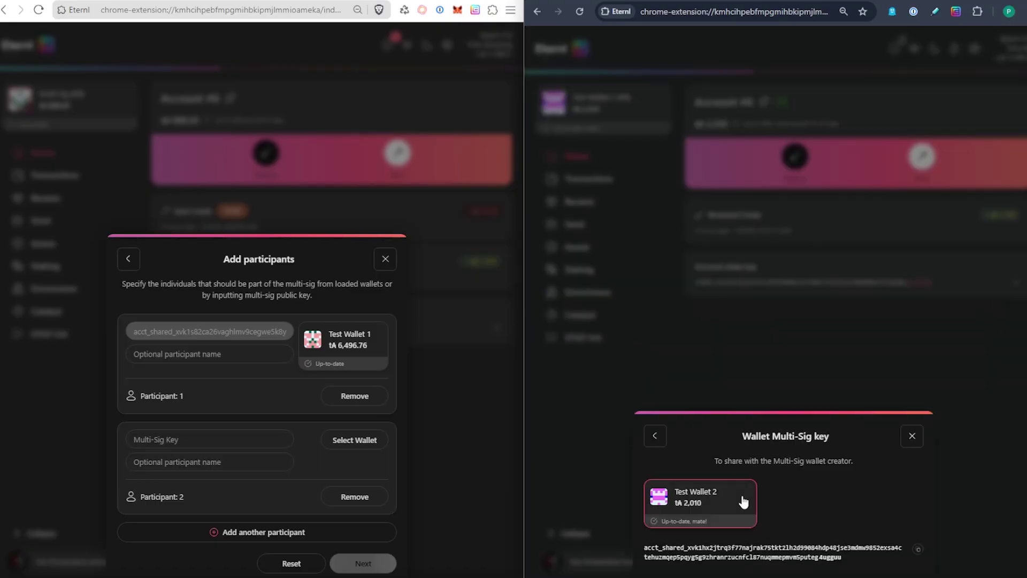
click(917, 551)
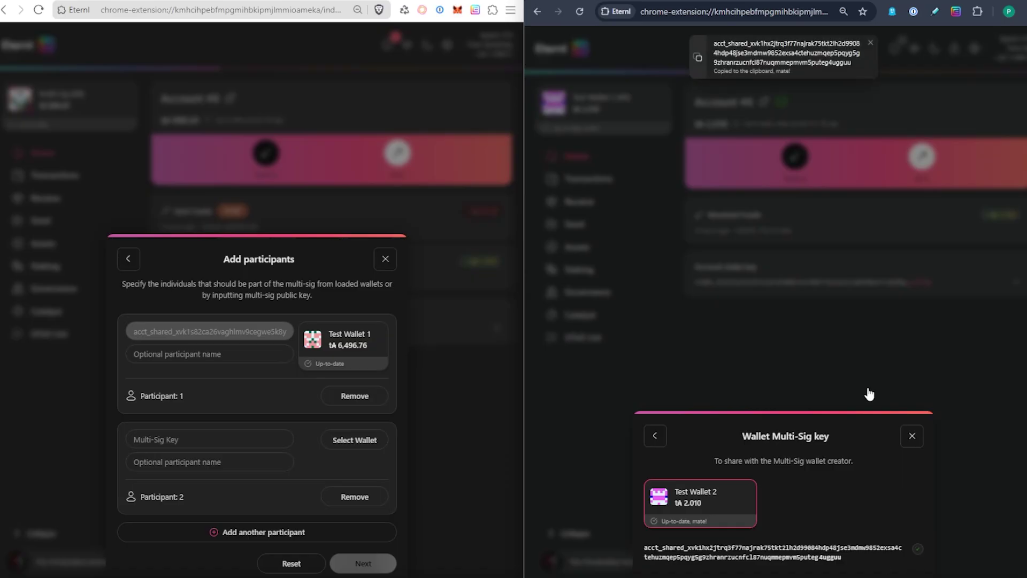
click(167, 439)
key(ctrl+v)
- Force-paste Test Wallet 2's key into participant 2 and continue to Required Signers
right_click(170, 438)
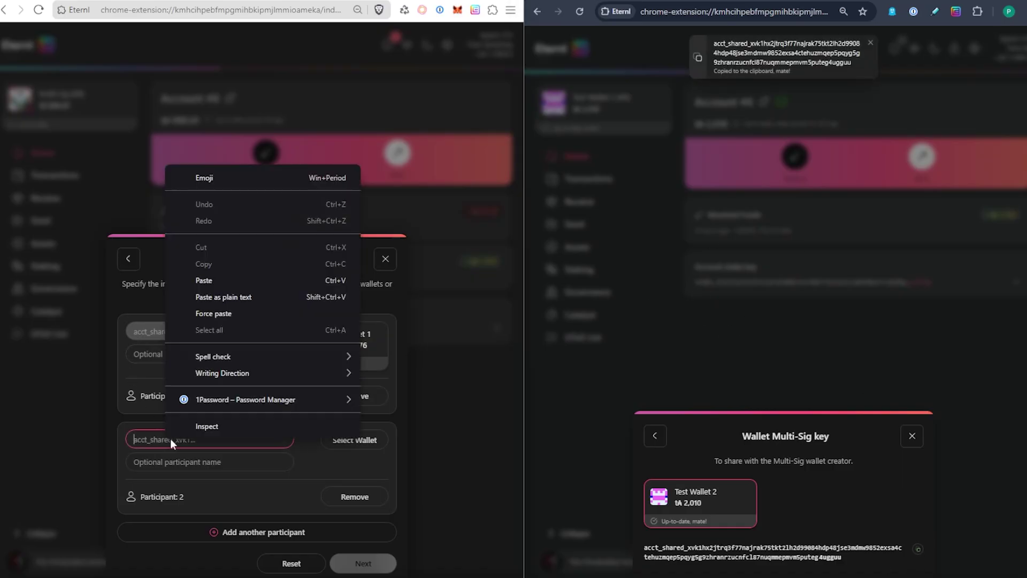
click(229, 314)
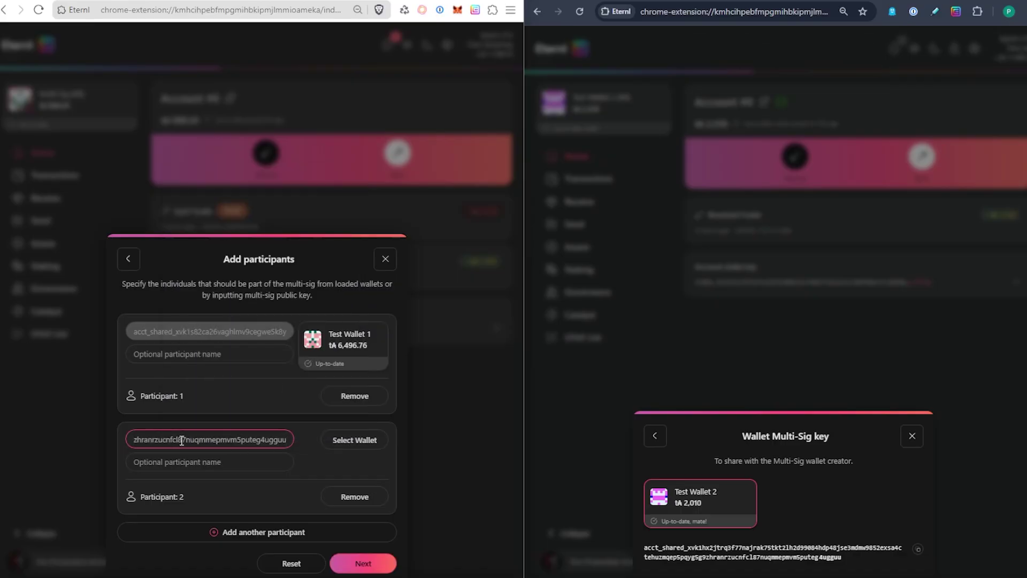
click(372, 564)
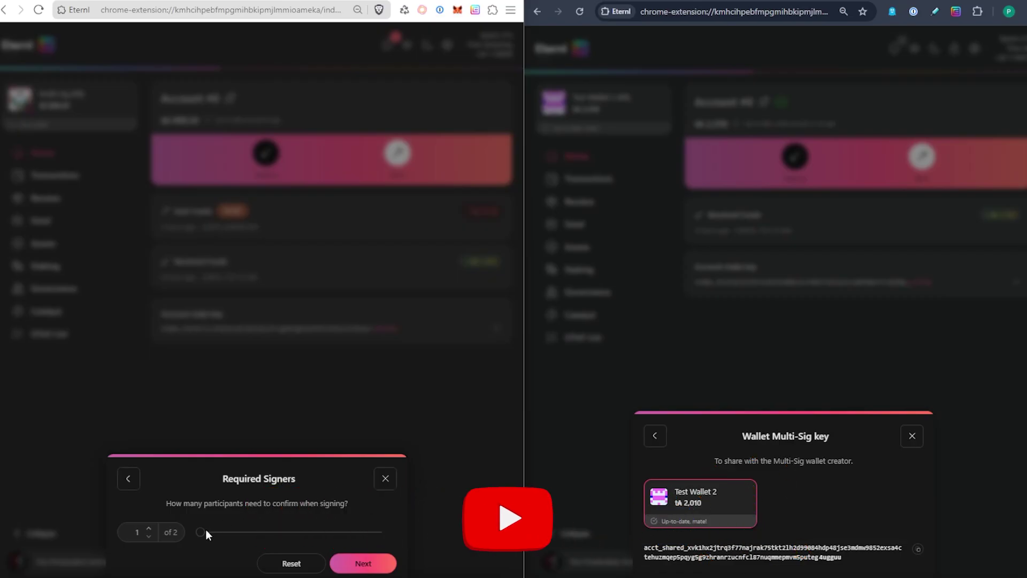
- Set required signers to 2 of 2 and continue to the Register step
click(383, 531)
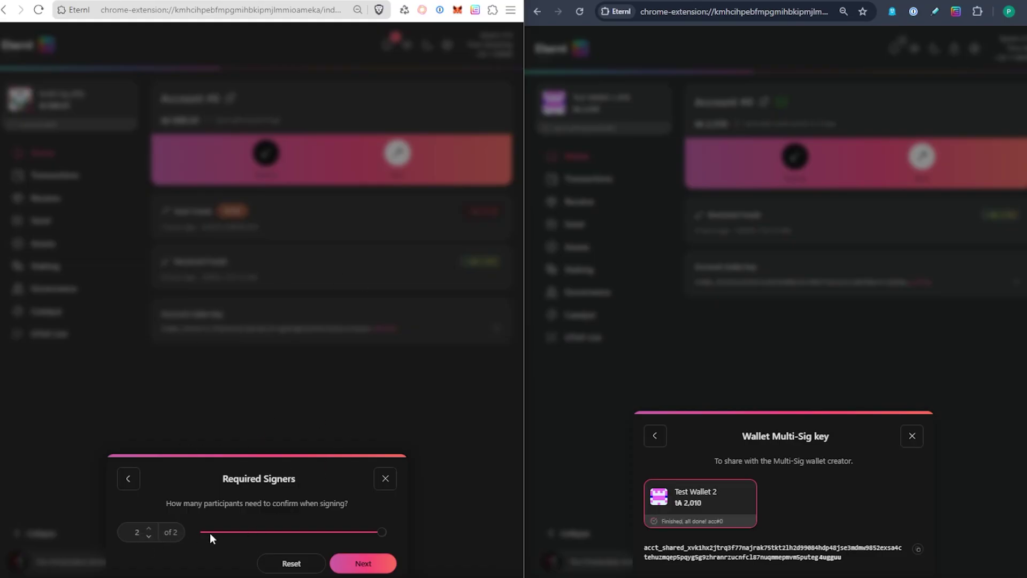
click(363, 564)
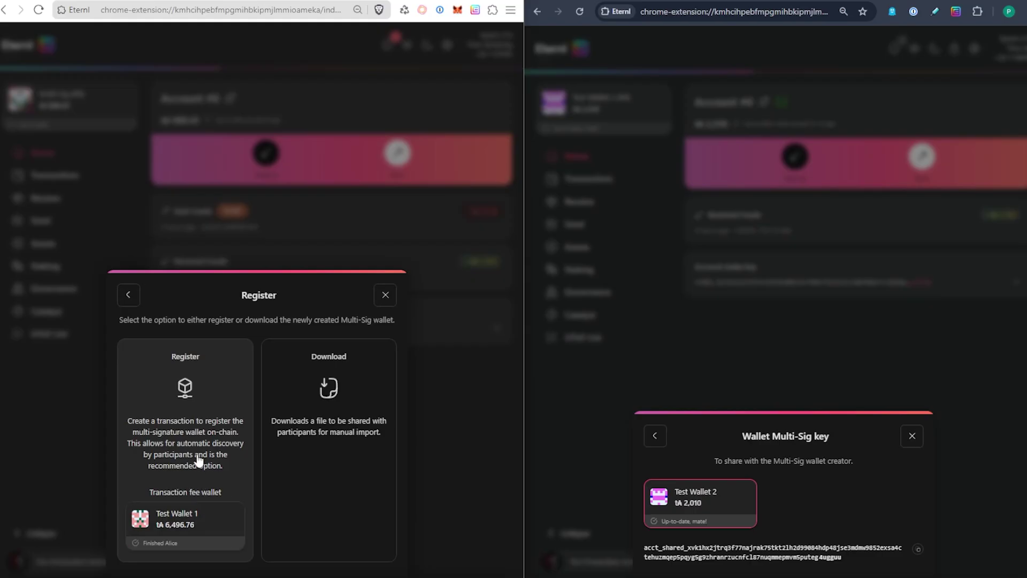
- Register Multisig Demo on-chain, signing the fee transaction with the spending password
click(199, 450)
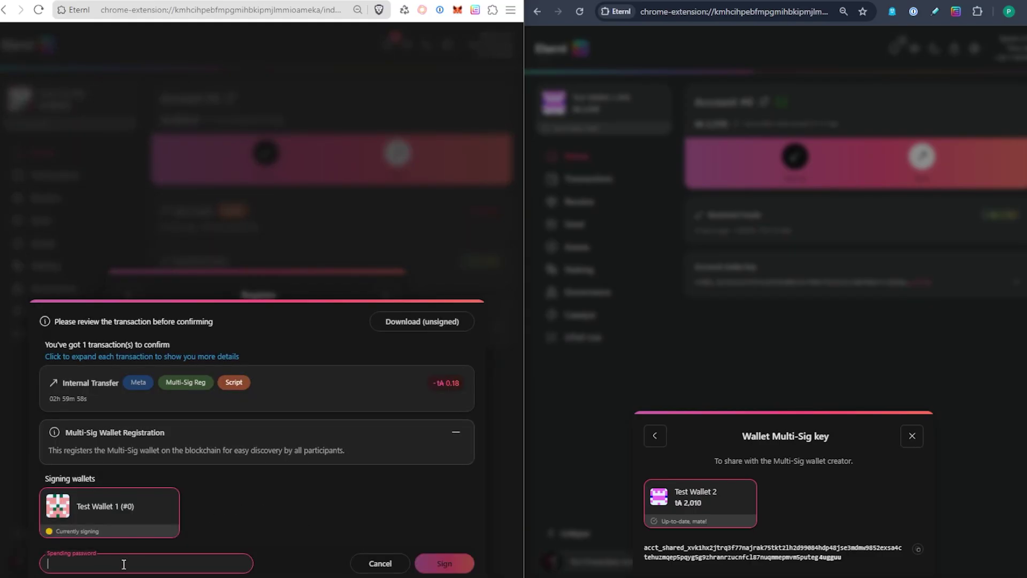
text(••)
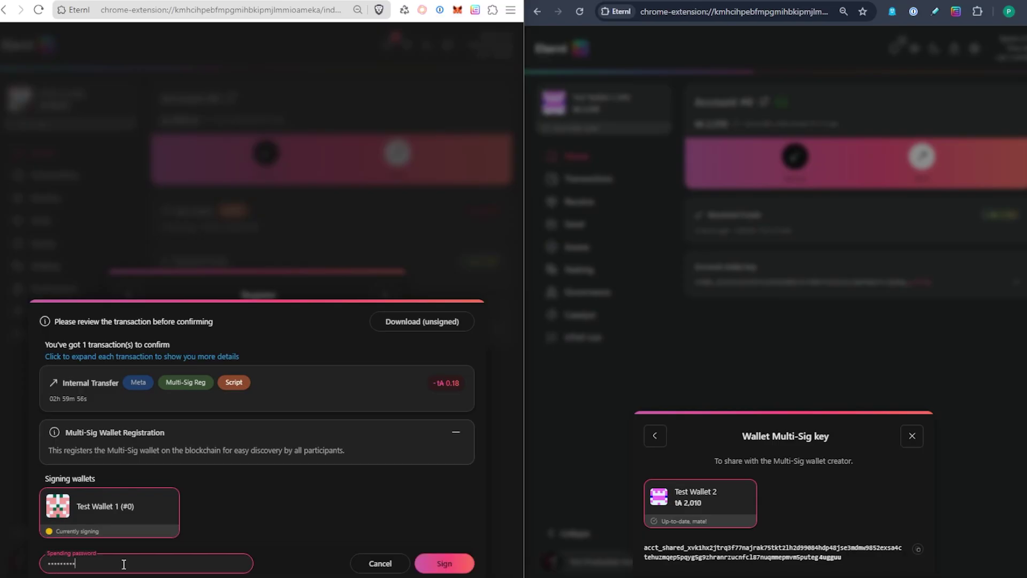
click(436, 566)
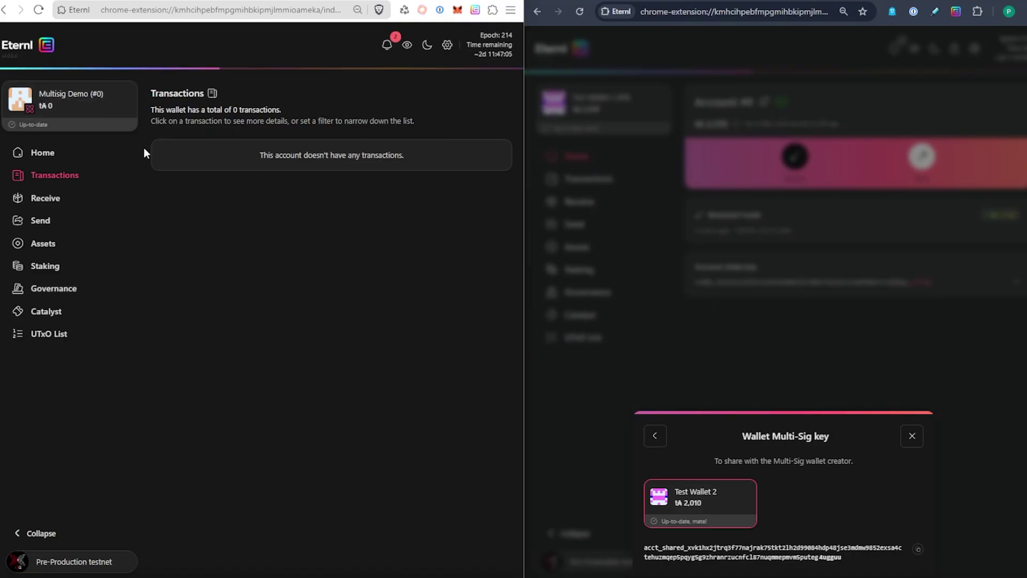
- Switch to the Multisig Demo wallet and copy its receive address
click(45, 155)
click(78, 101)
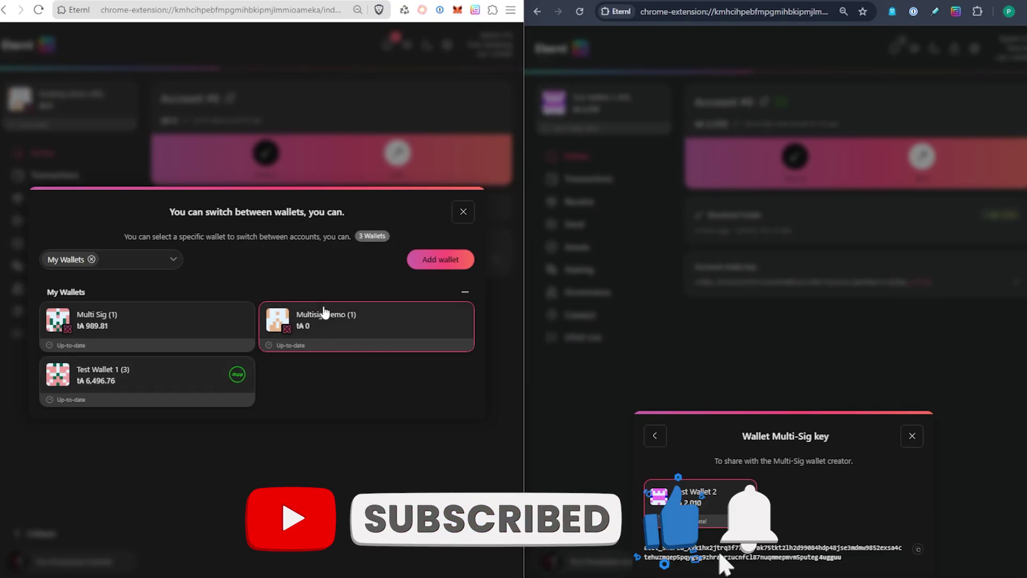
click(336, 324)
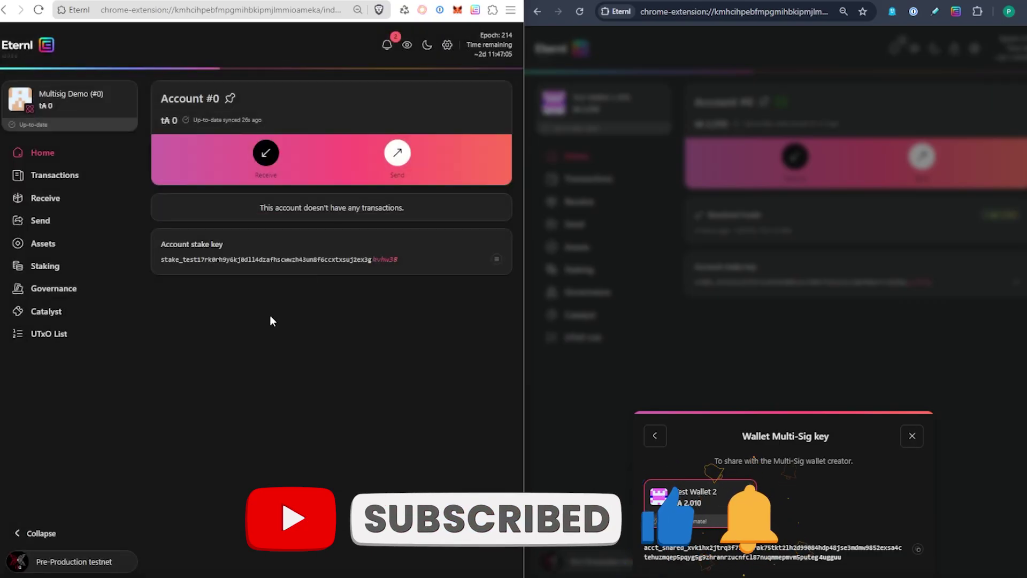
click(44, 201)
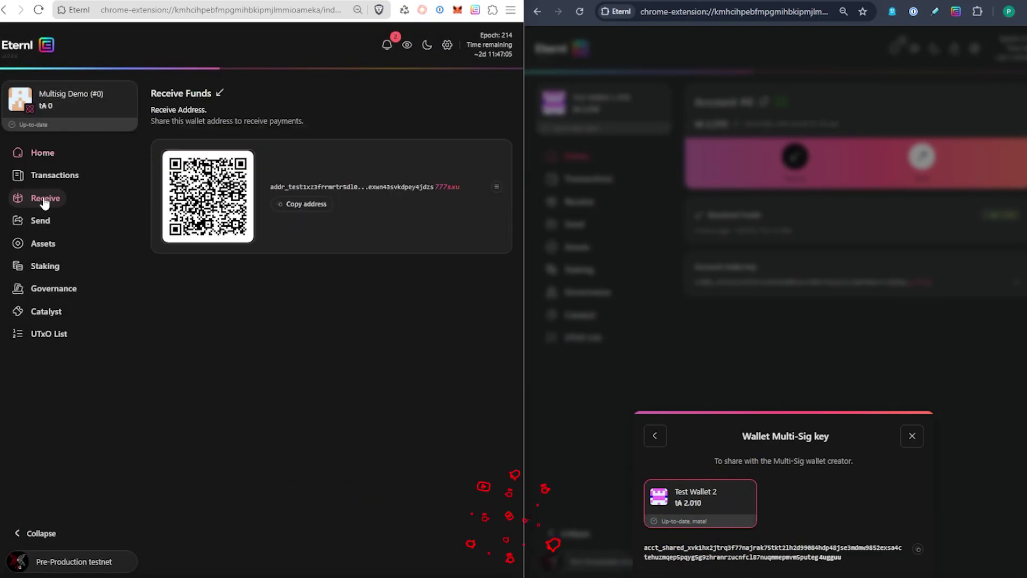
click(302, 204)
- Switch to Test Wallet 1's account #0
click(65, 114)
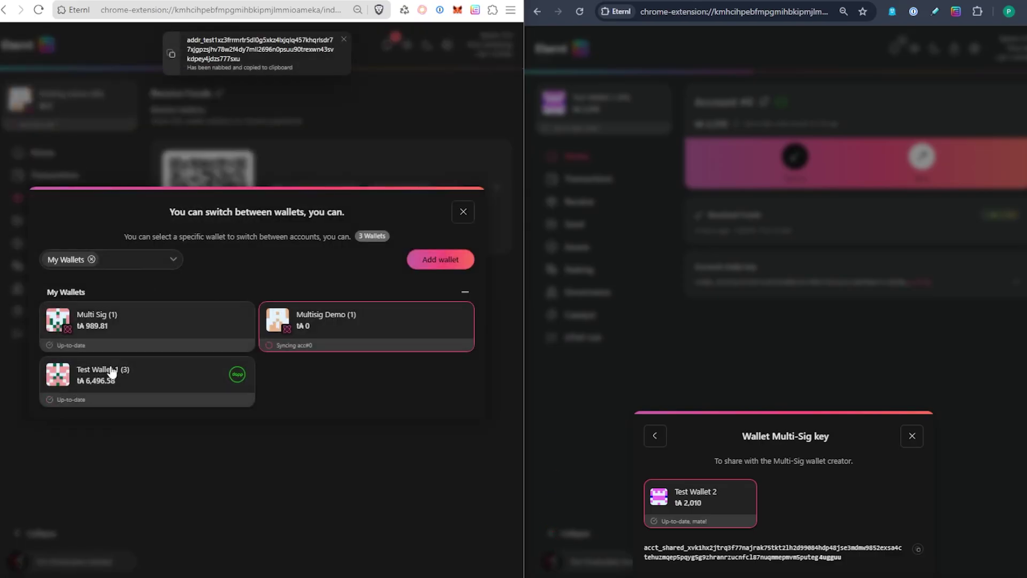
click(114, 364)
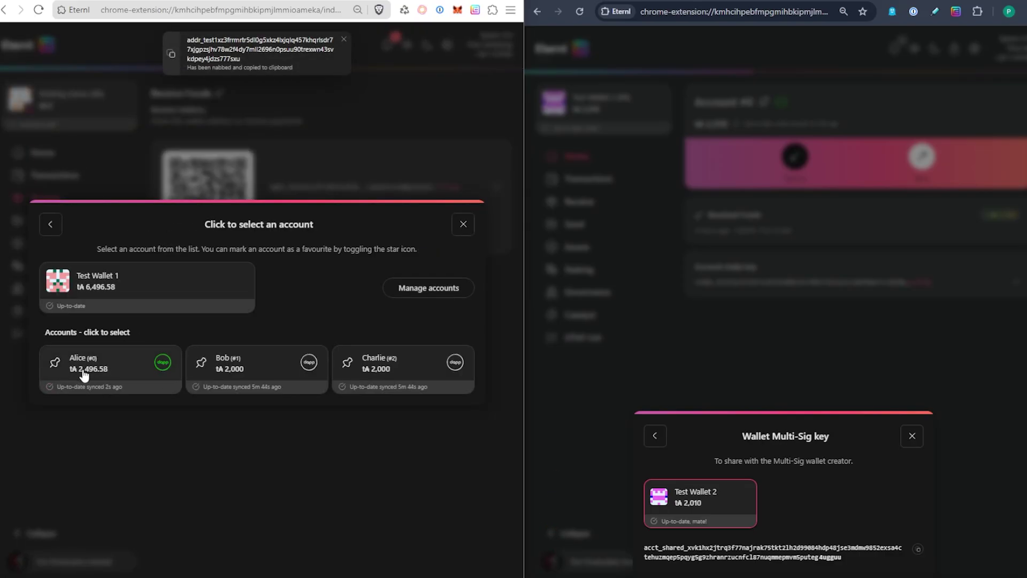
click(109, 367)
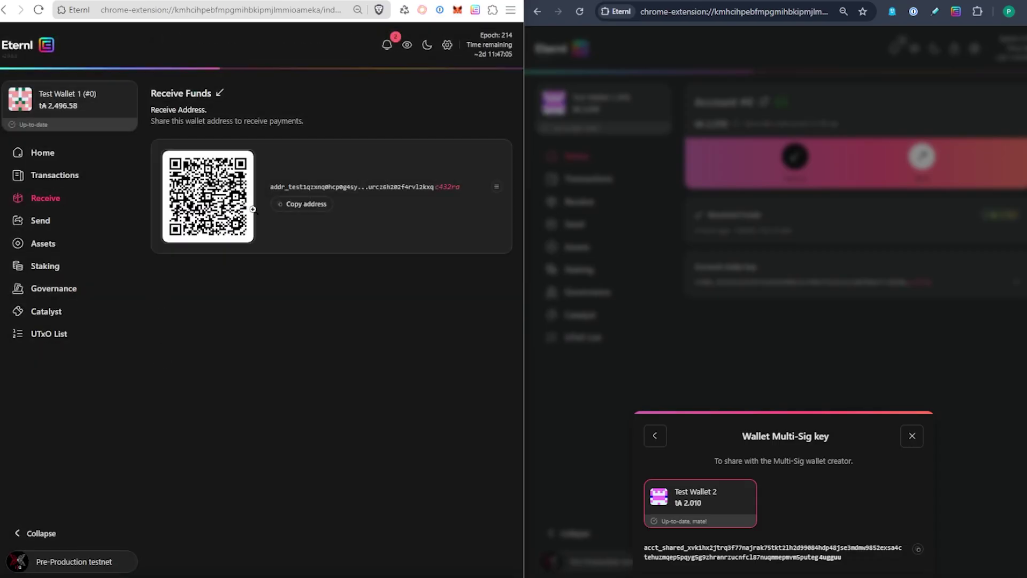
- Send 100 tADA from Test Wallet 1 to the pasted Multisig Demo address and sign it
click(63, 221)
click(288, 249)
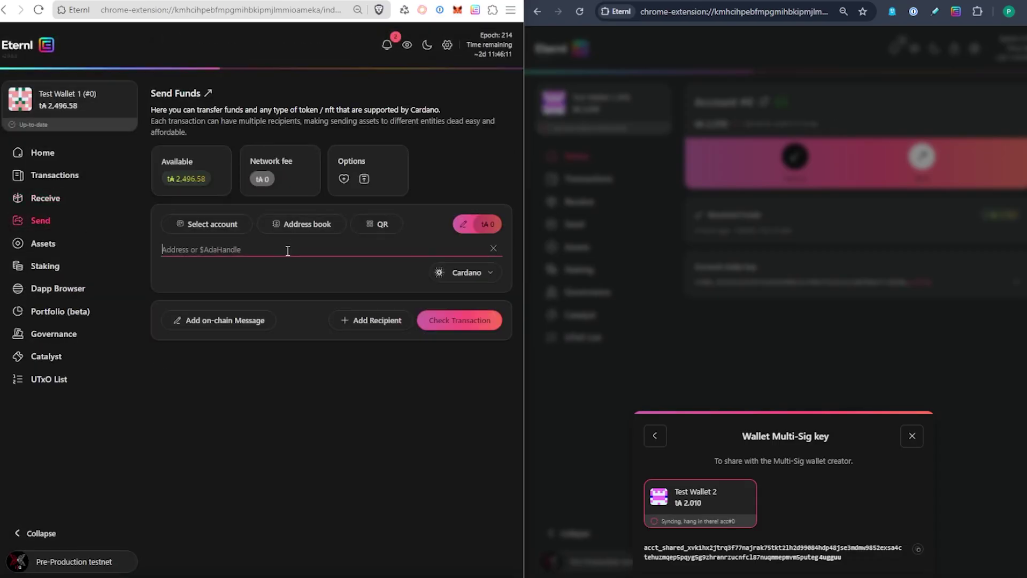
key(ctrl+v)
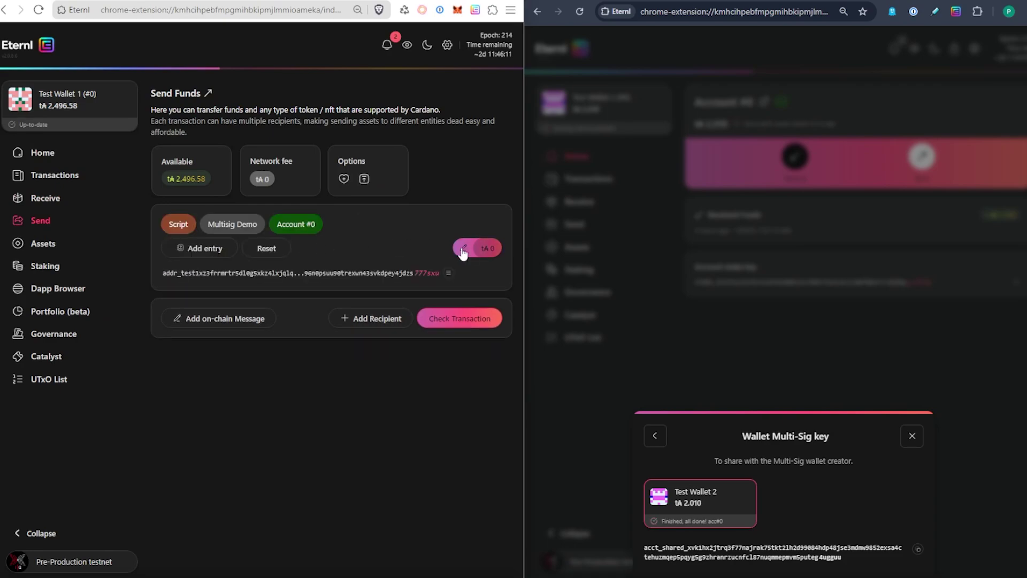
click(466, 250)
text(100)
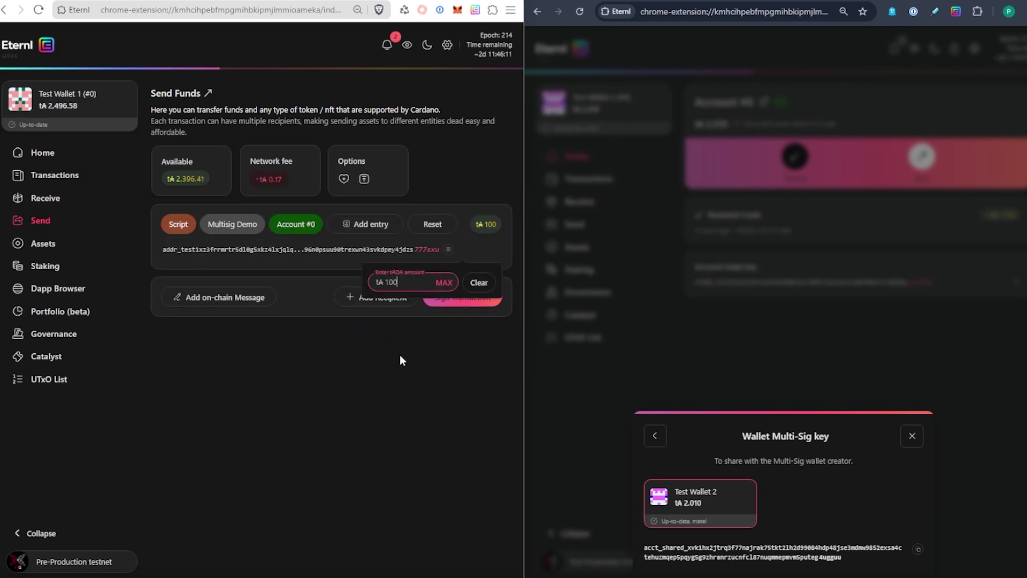
click(400, 354)
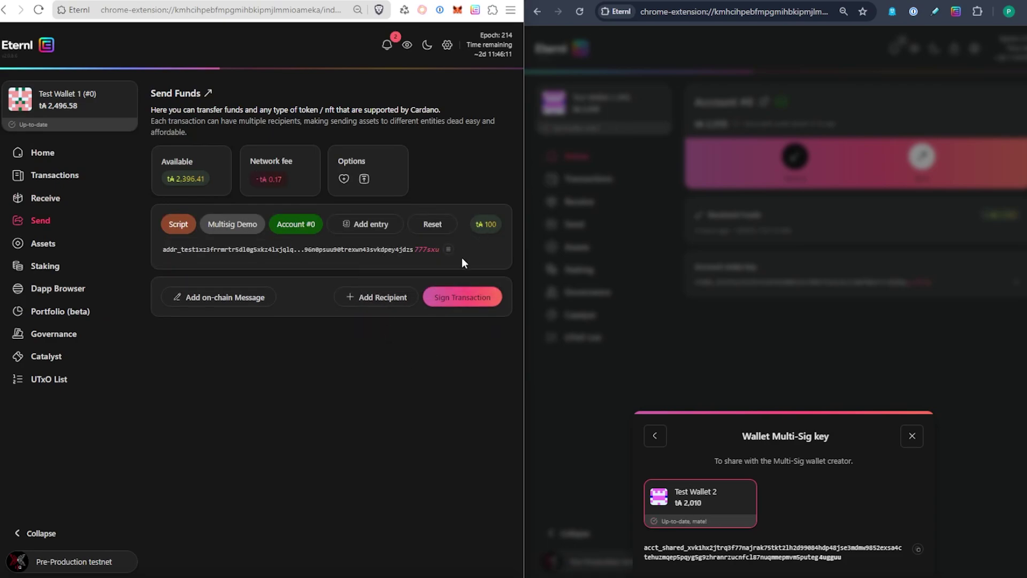
click(461, 298)
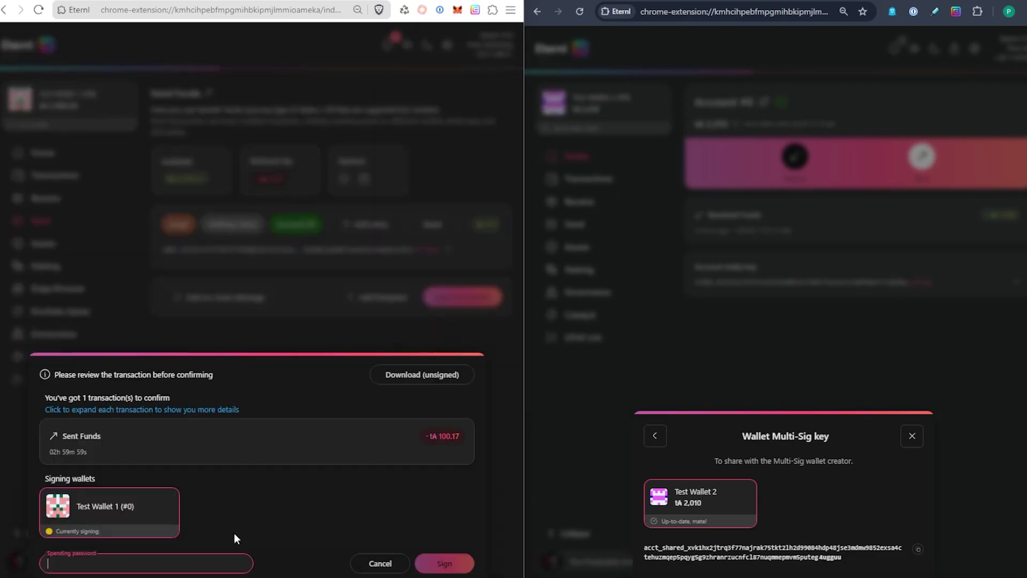
click(443, 561)
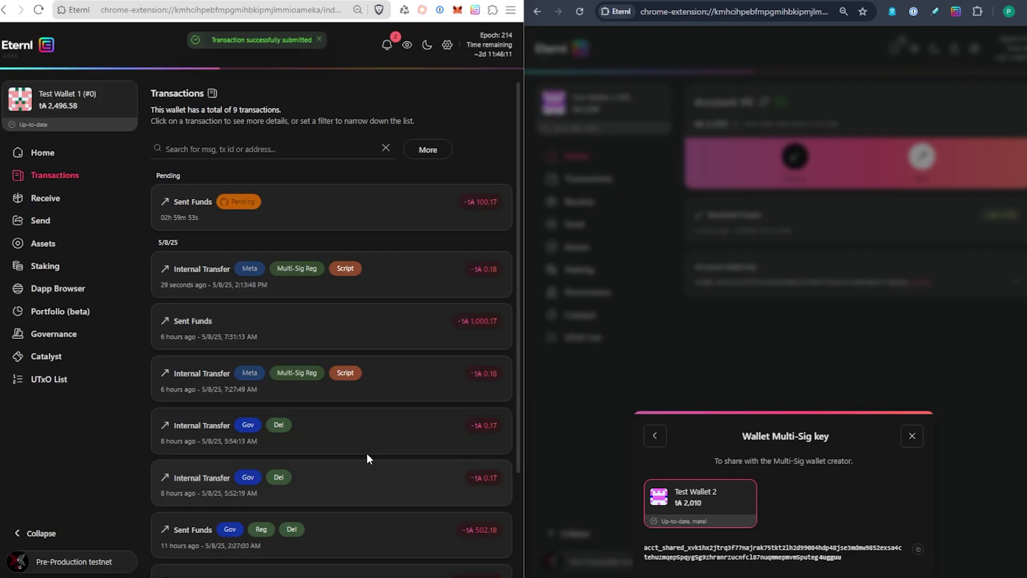
click(49, 154)
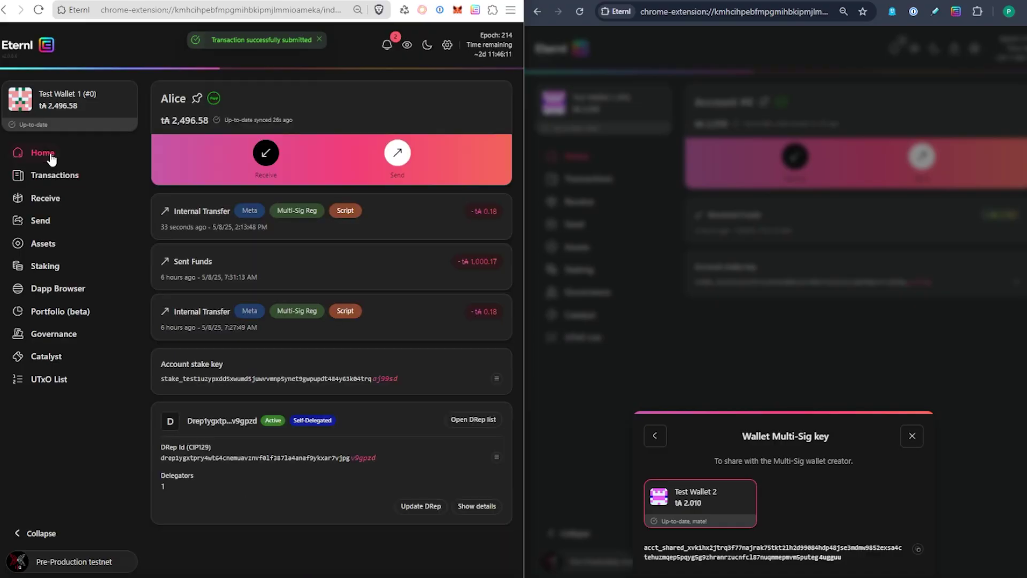
click(75, 118)
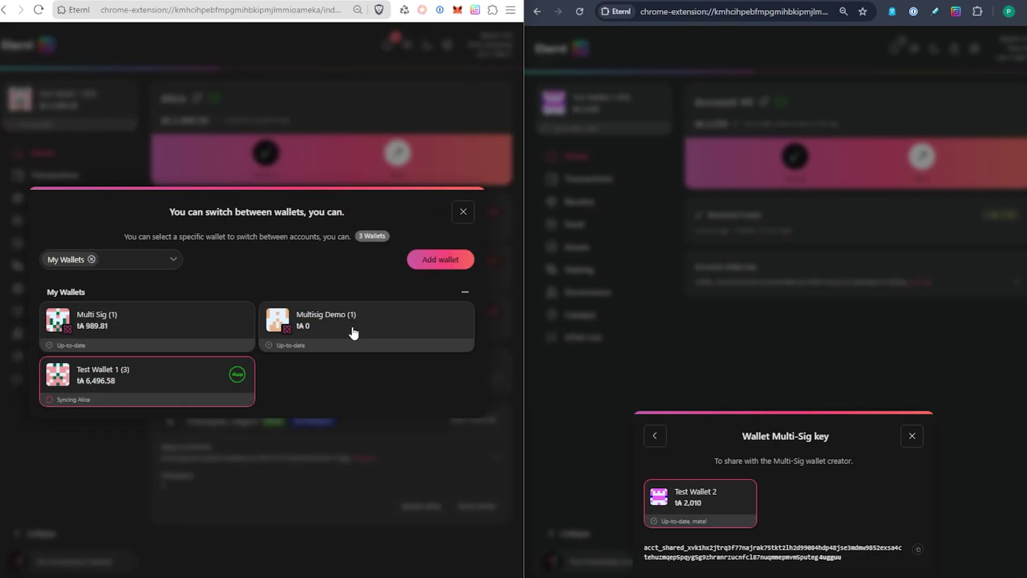
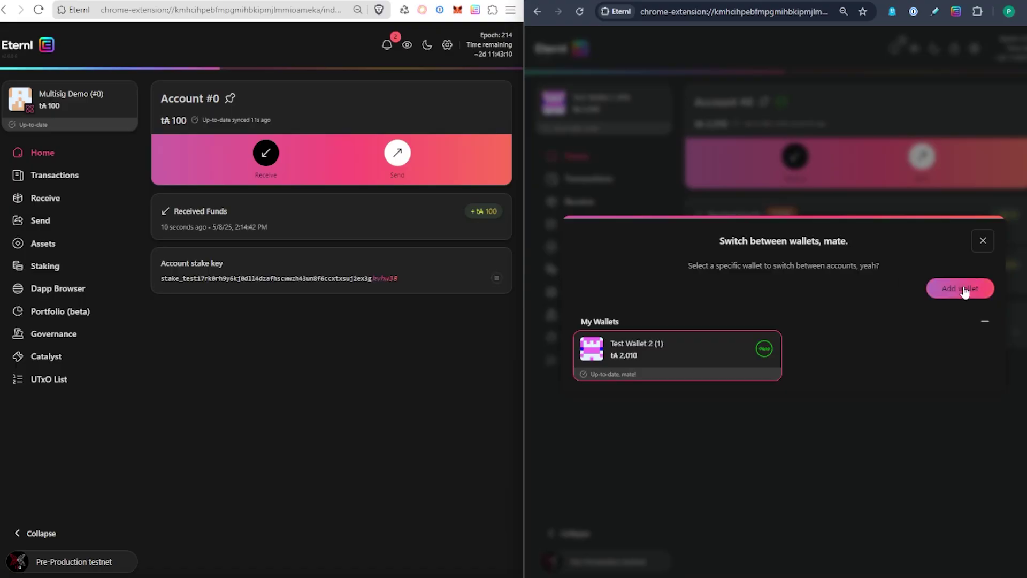
- Start joining an existing multi-sig wallet by discovering registered wallets with Test Wallet 2
click(961, 288)
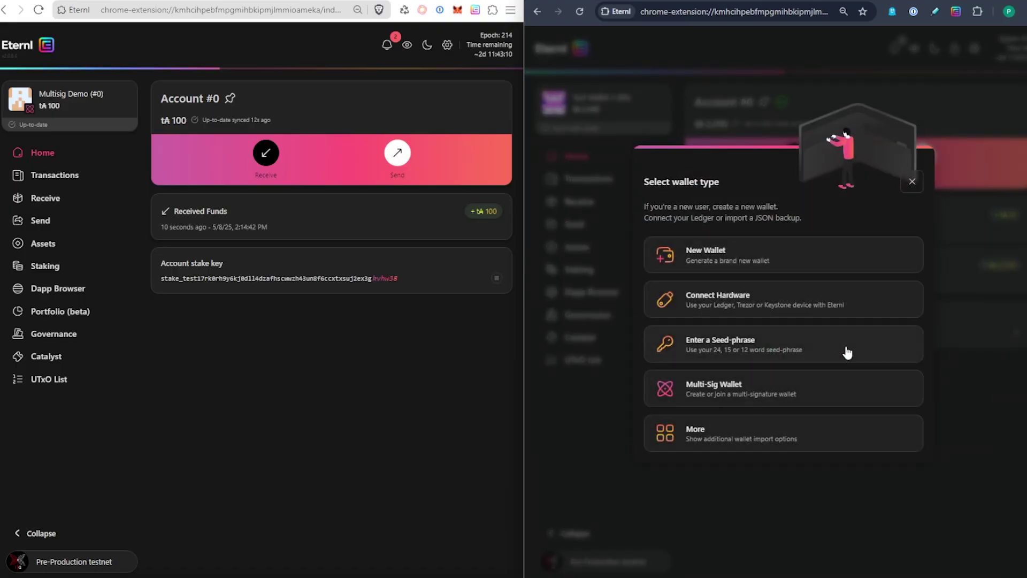
click(694, 395)
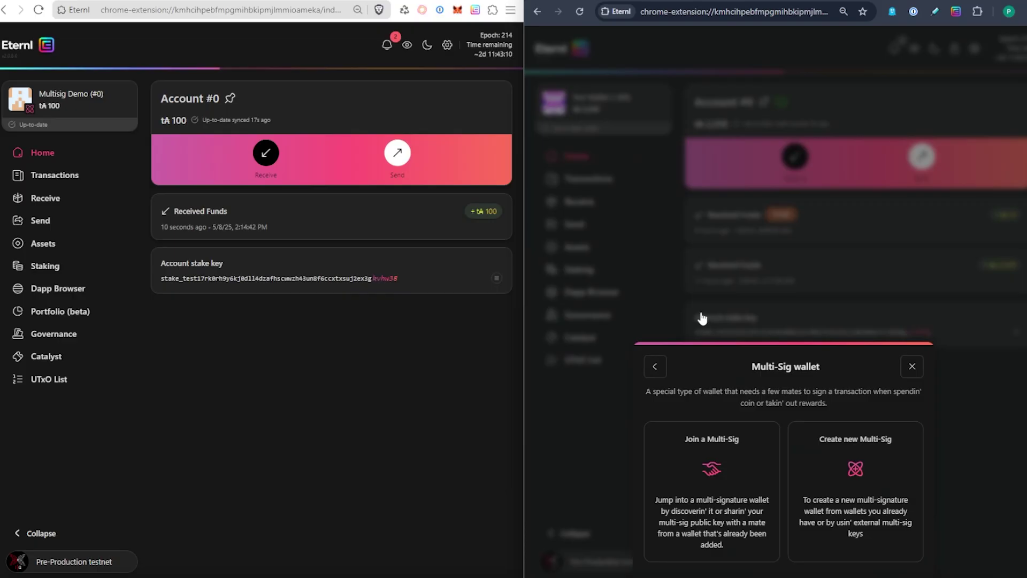
click(715, 467)
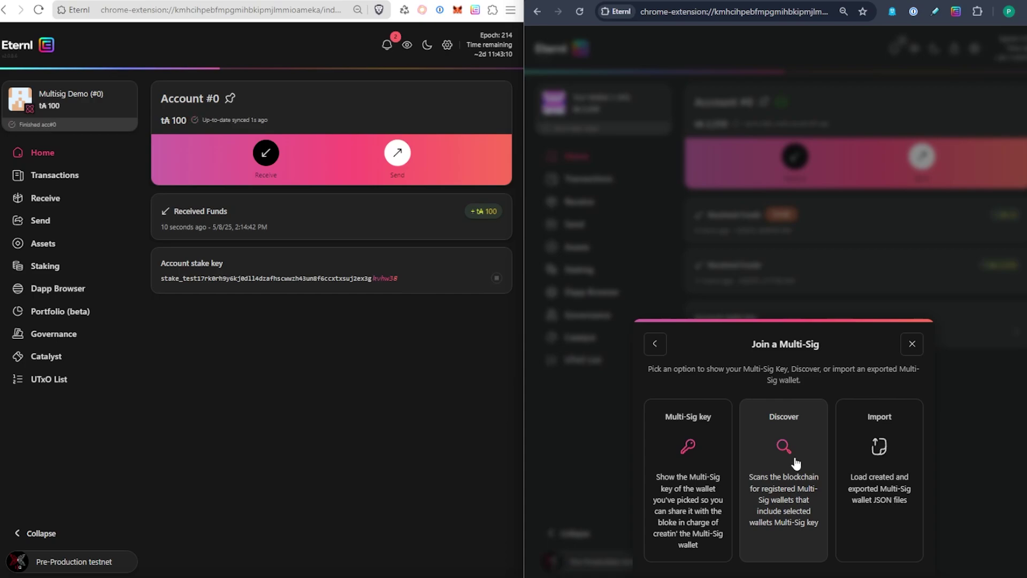
click(794, 470)
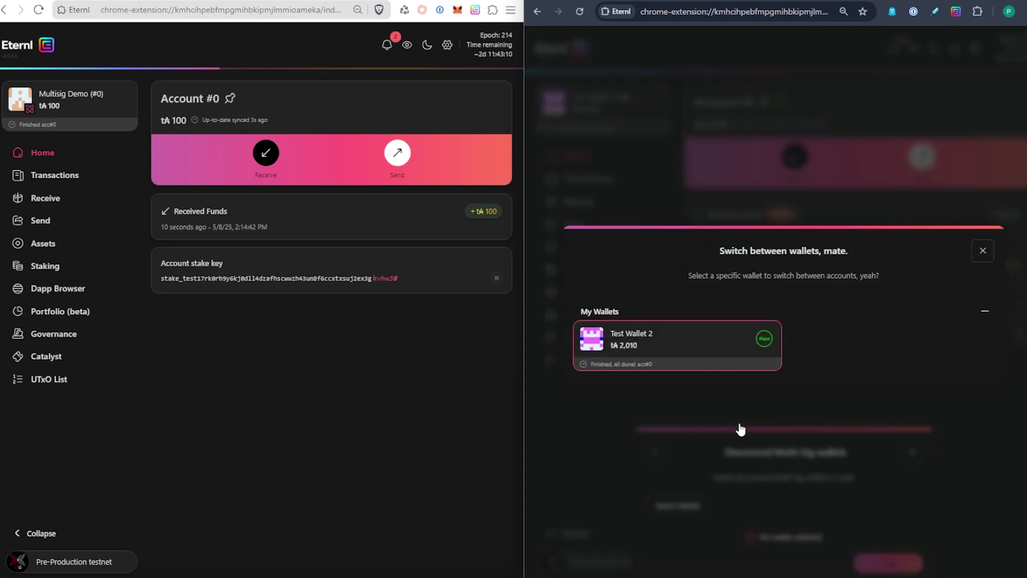
click(644, 345)
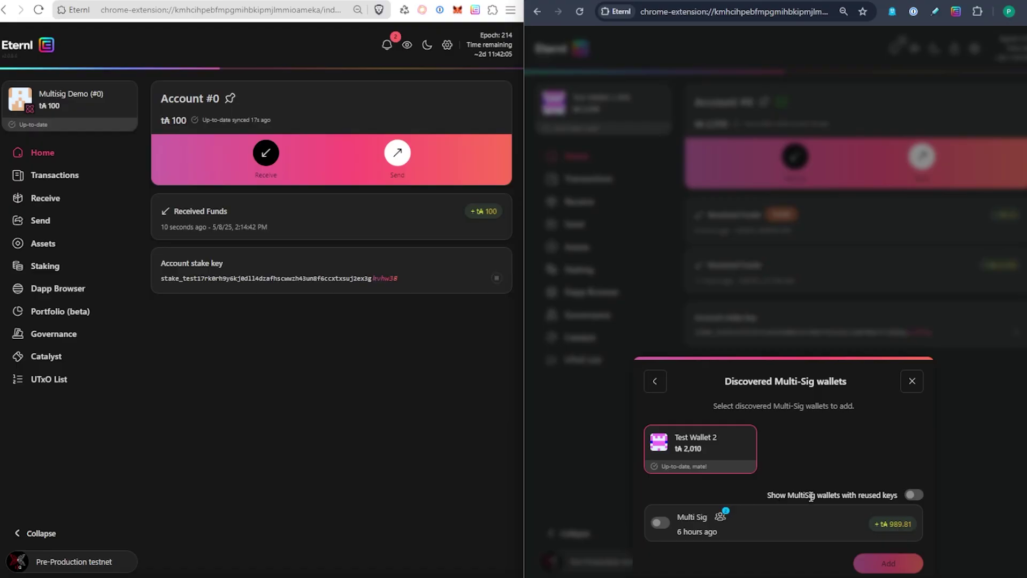
- Include reused keys, add the Multisig Demo wallet, and switch to its account
click(912, 495)
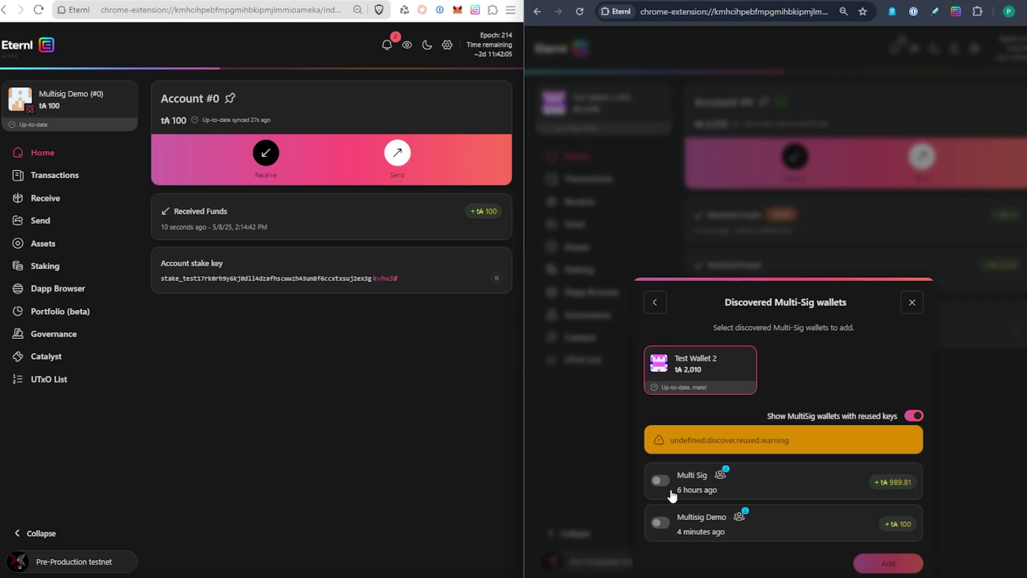
click(661, 523)
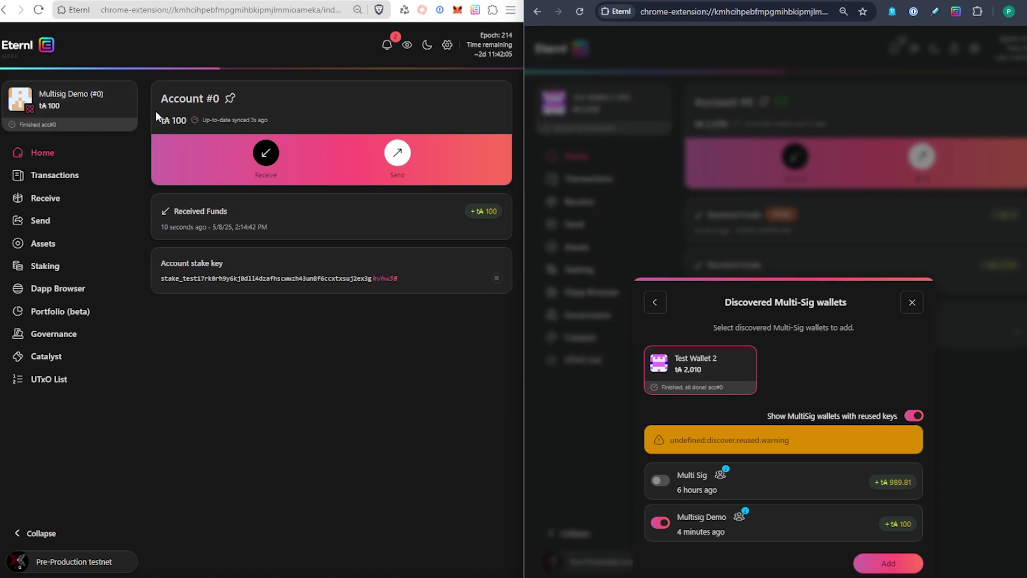
click(888, 563)
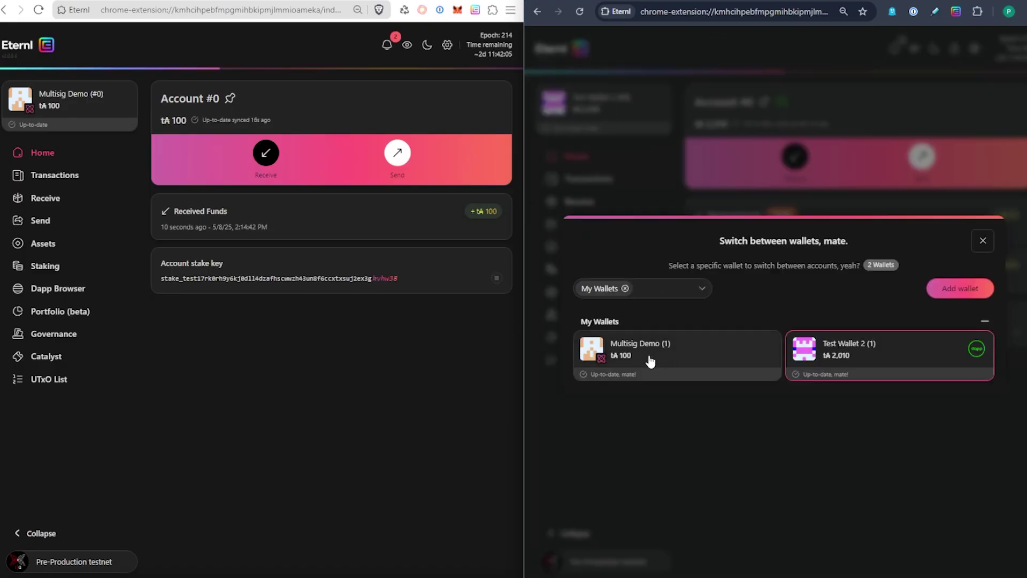
click(647, 358)
click(646, 360)
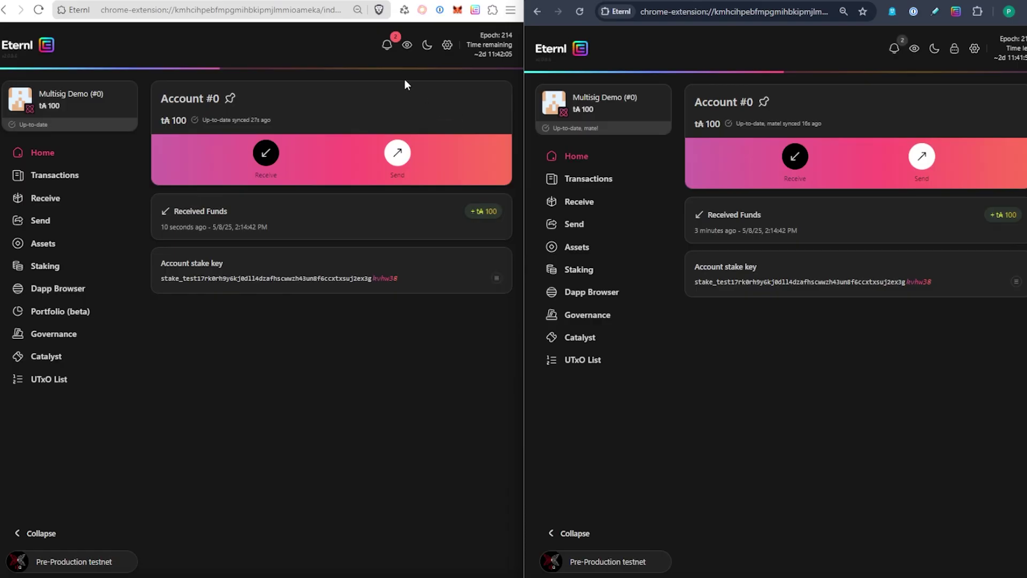
- Clear all multi-sig transaction notifications from the Notification centre
click(387, 48)
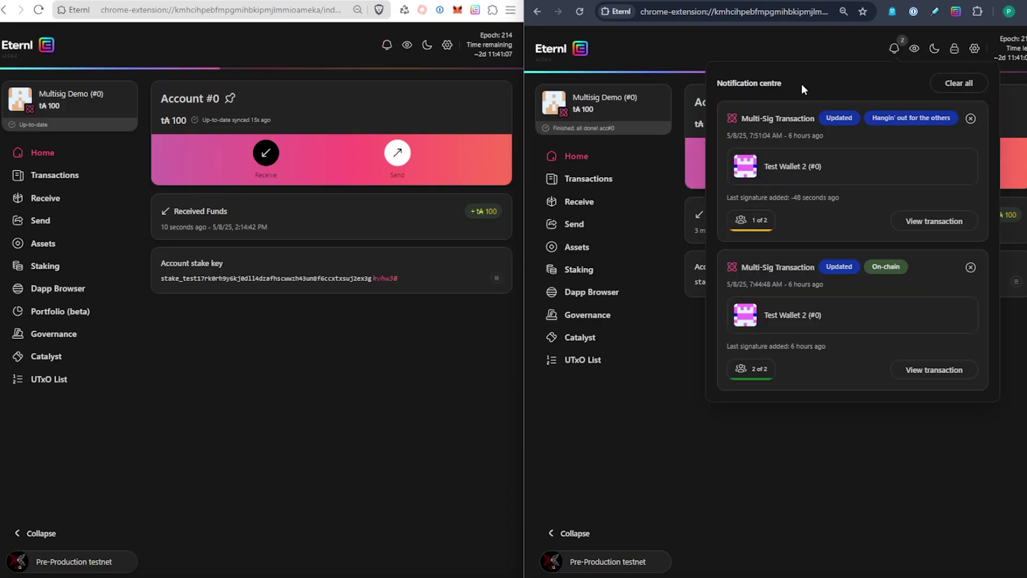
click(958, 86)
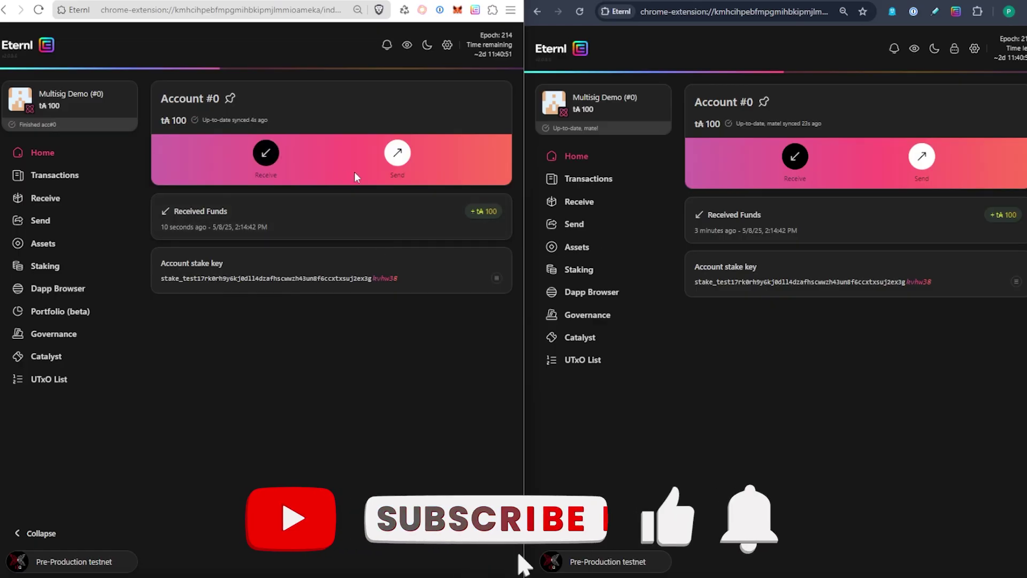
- Check the wallet lists in both browsers, then close them
click(98, 126)
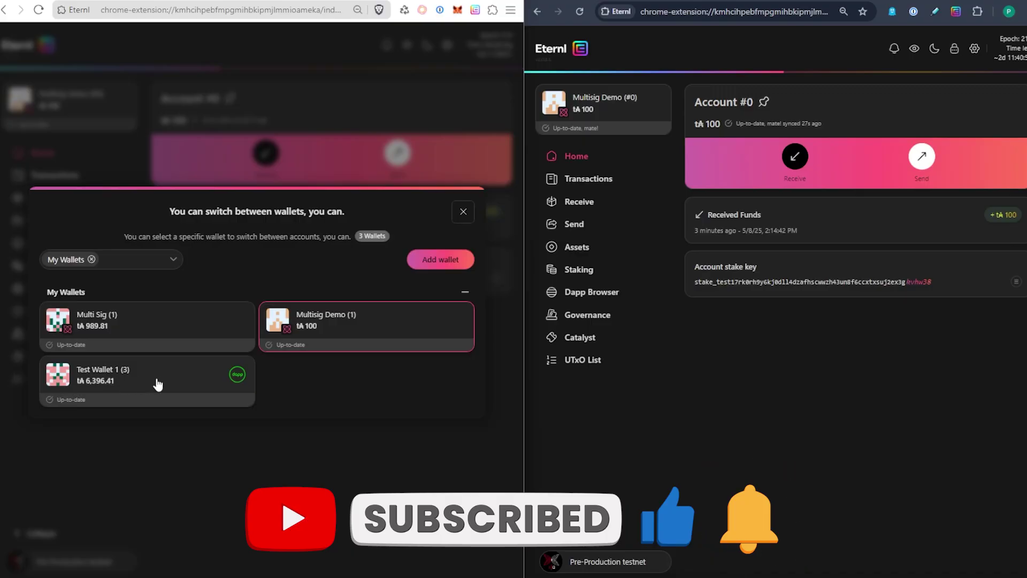
click(637, 131)
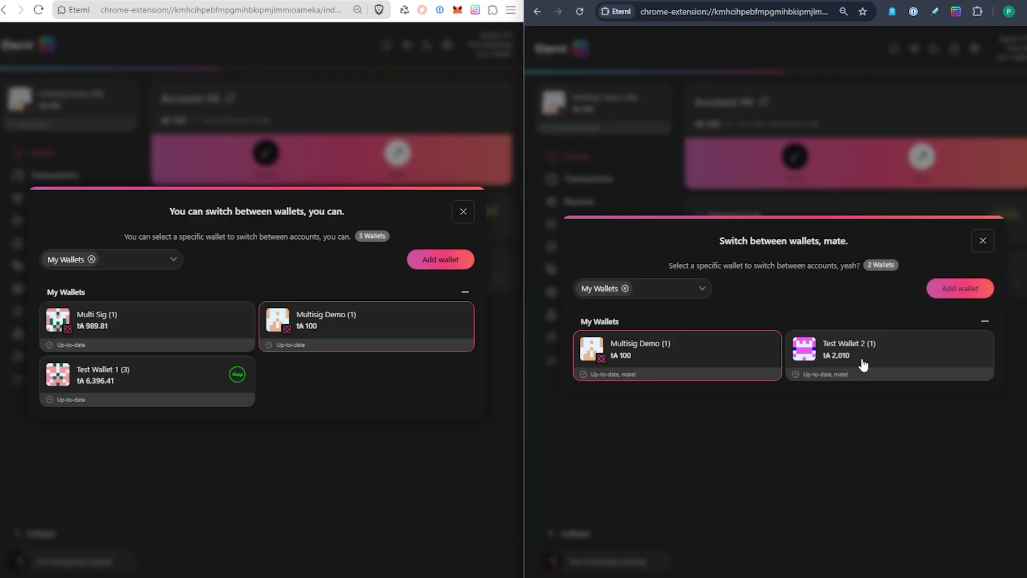
click(463, 211)
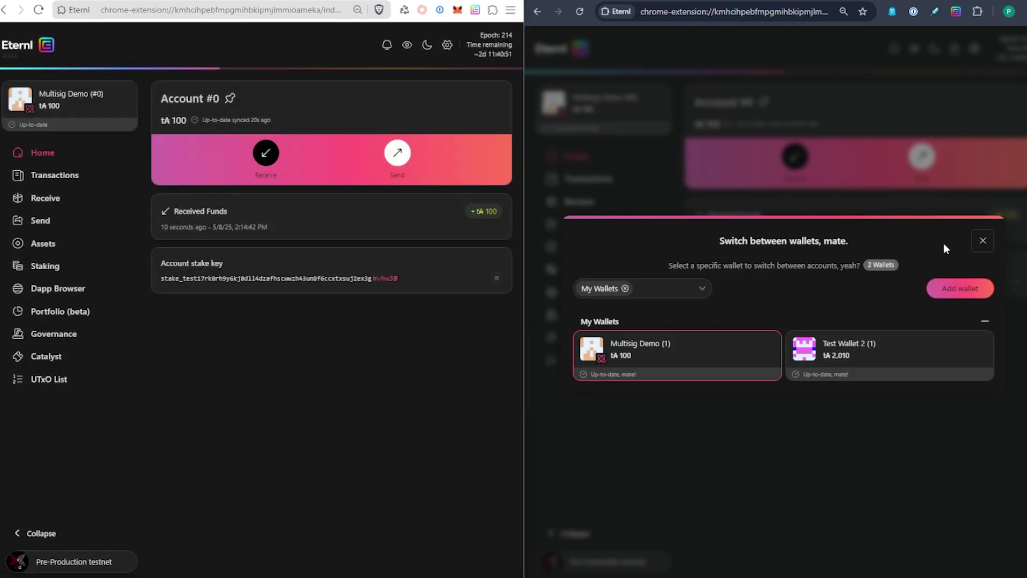
click(982, 241)
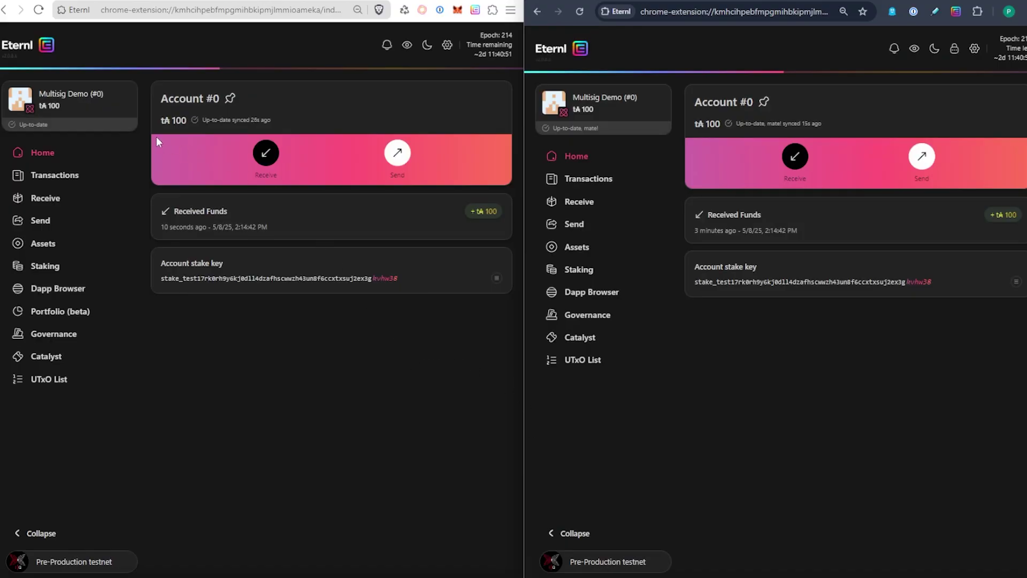
- Begin a Multisig Demo payment with Test Wallet 1's Charlie account as recipient
click(396, 154)
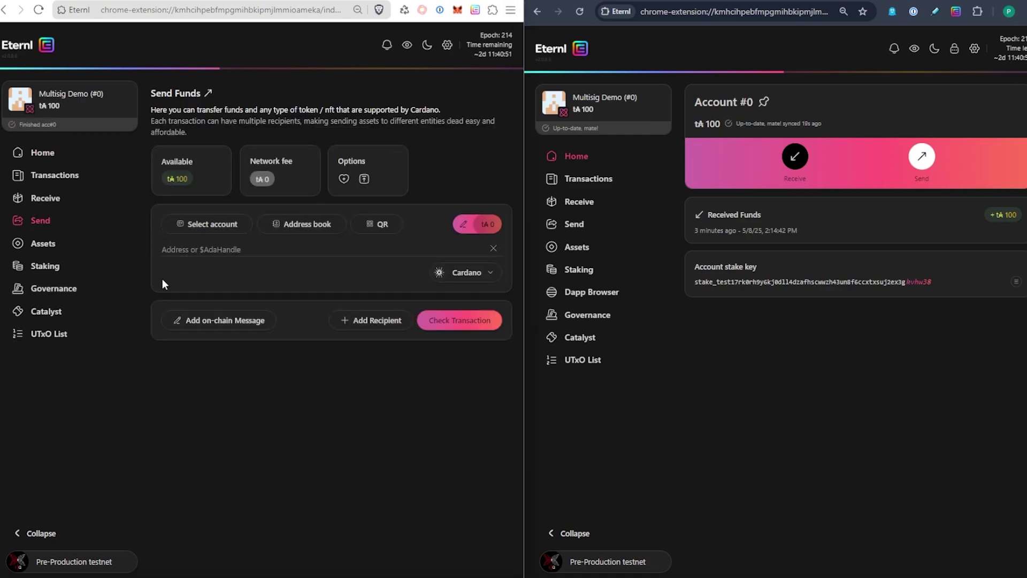
click(214, 225)
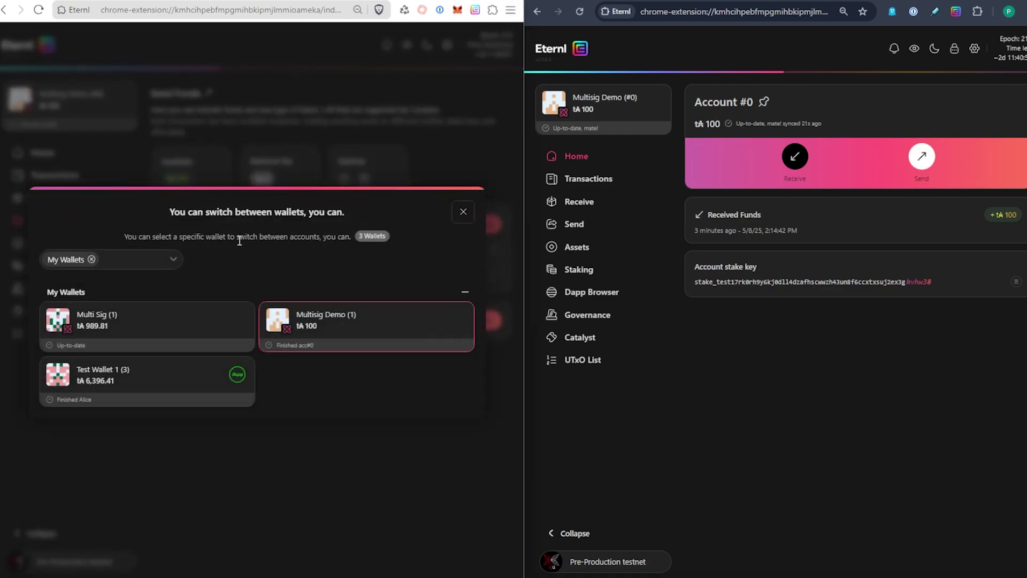
click(104, 378)
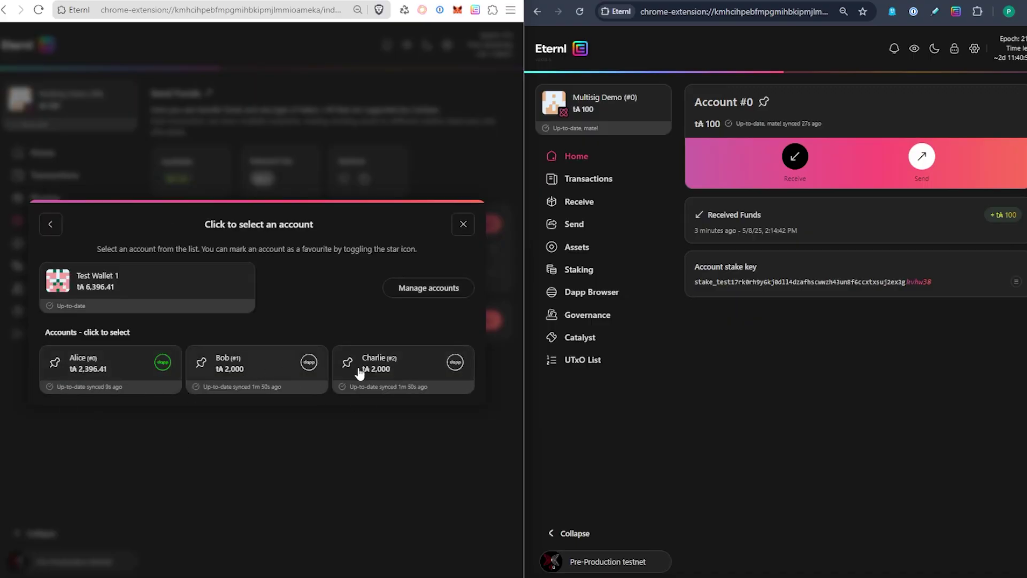
click(403, 372)
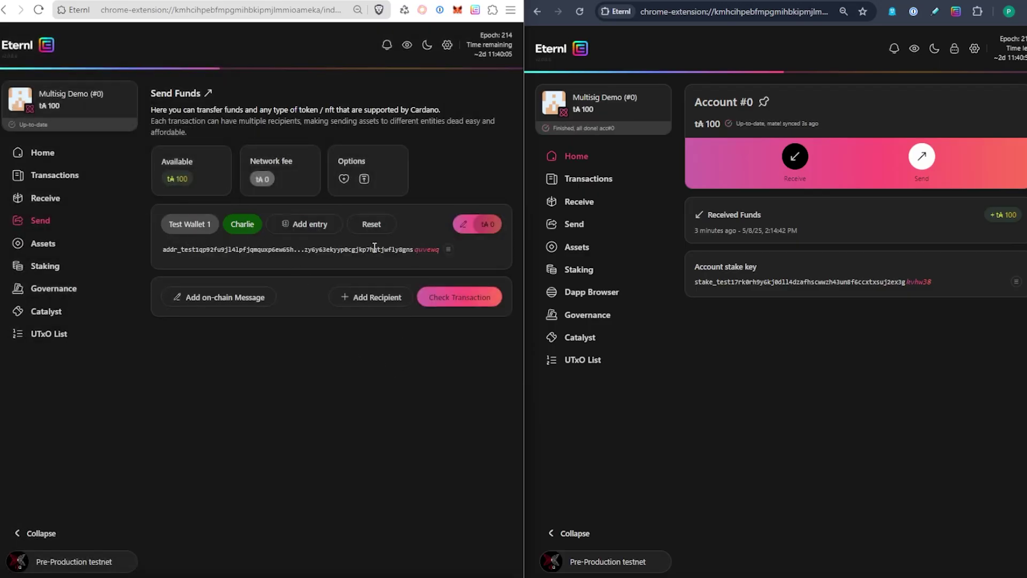
- Set the payment amount to 10 tADA
click(473, 223)
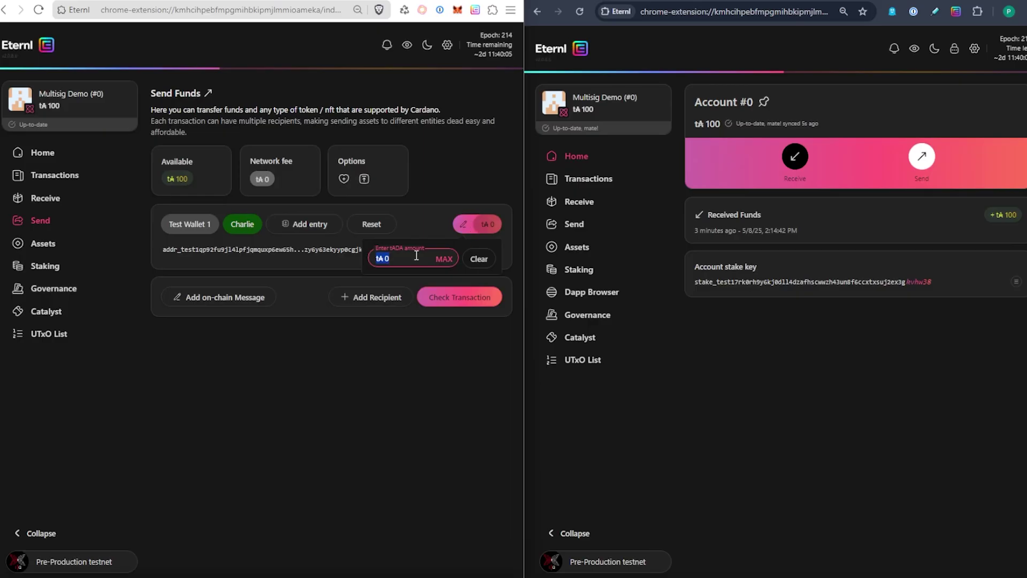
text(10)
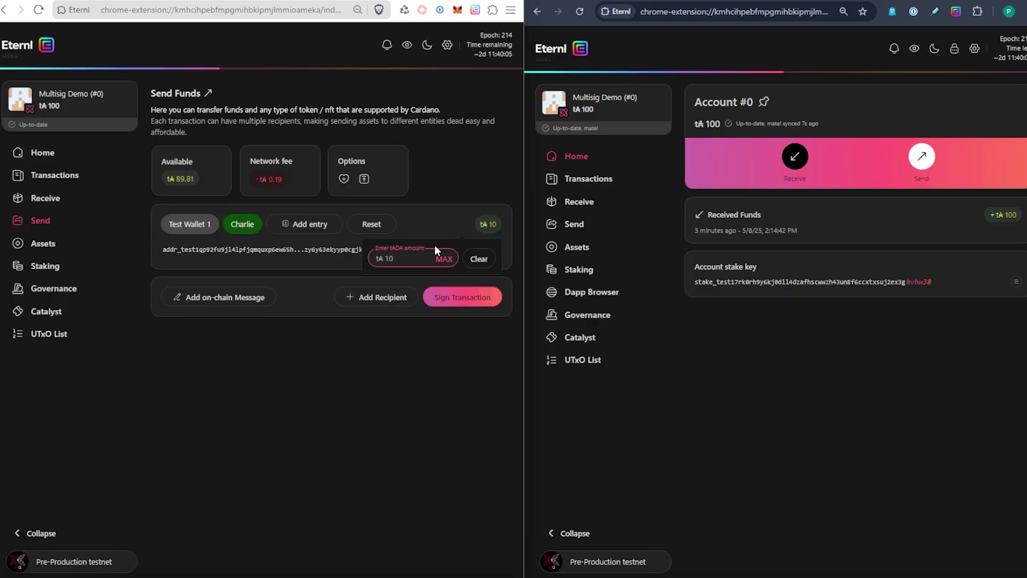
click(442, 213)
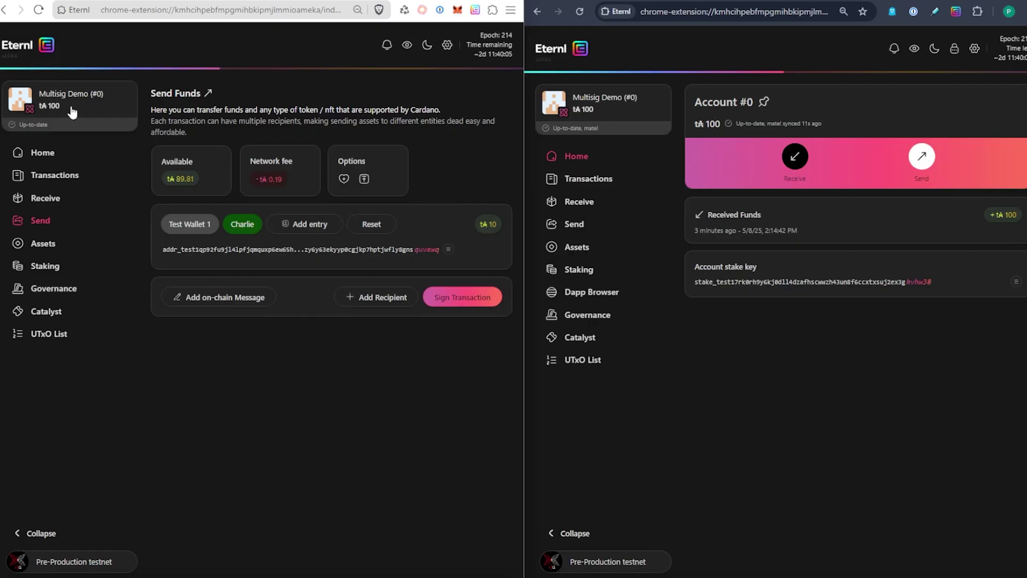
- Sign the 10 tADA payment with Test Wallet 1's spending password
click(454, 300)
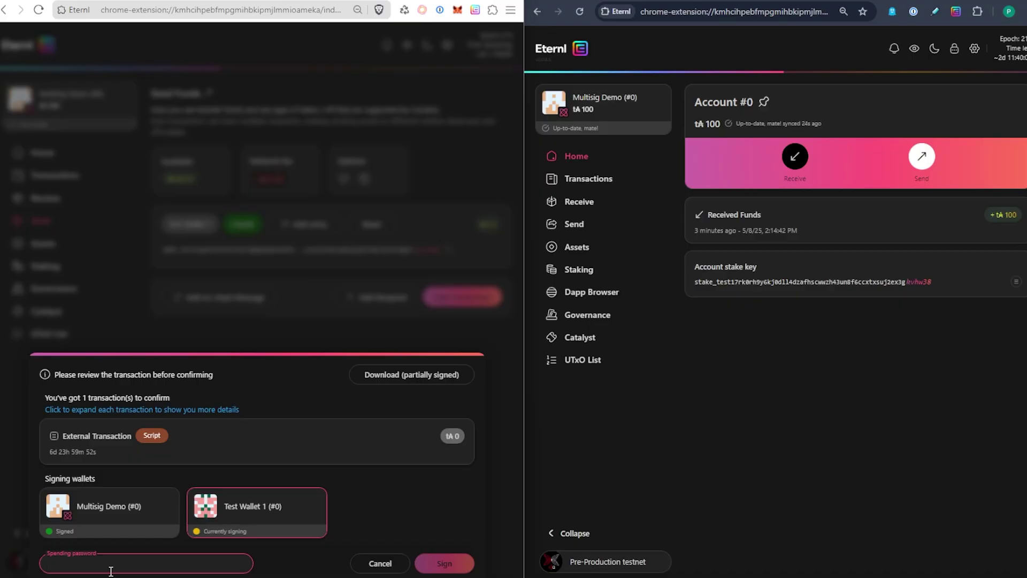
text(***)
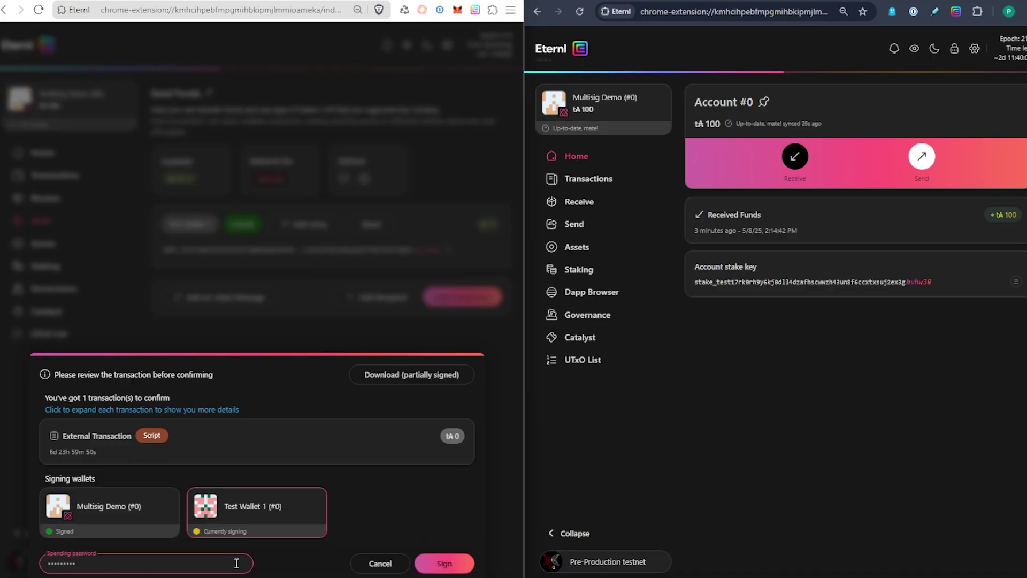
click(424, 564)
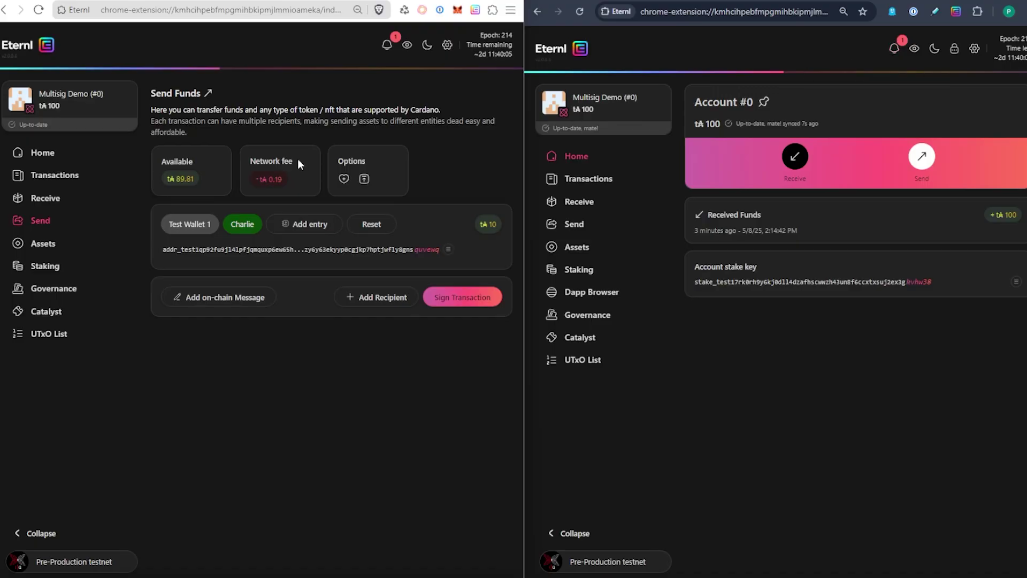
- Open the pending Multi-Sig Transaction notification and start signing it
click(894, 49)
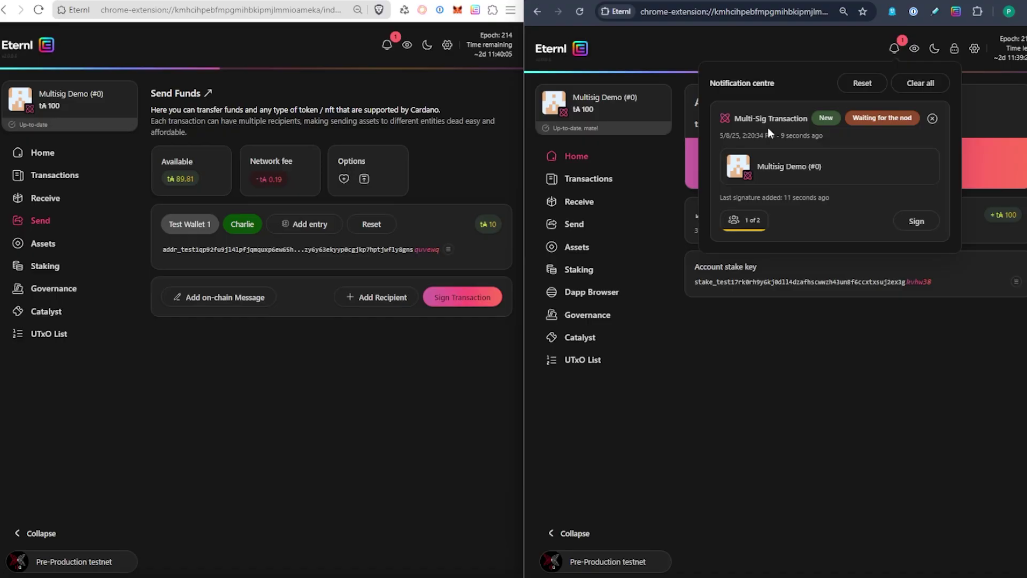
mouse_move(868, 125)
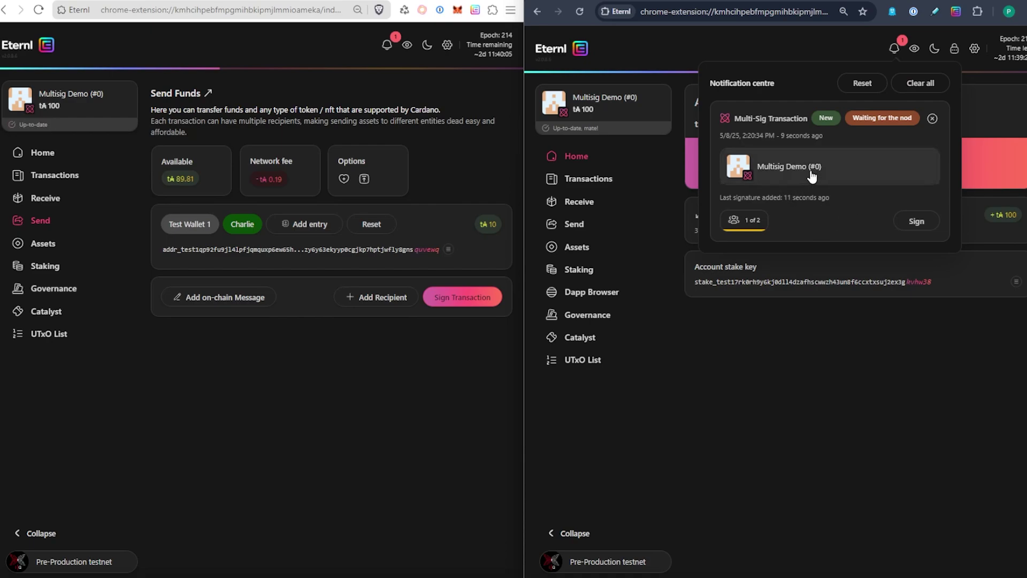
click(917, 222)
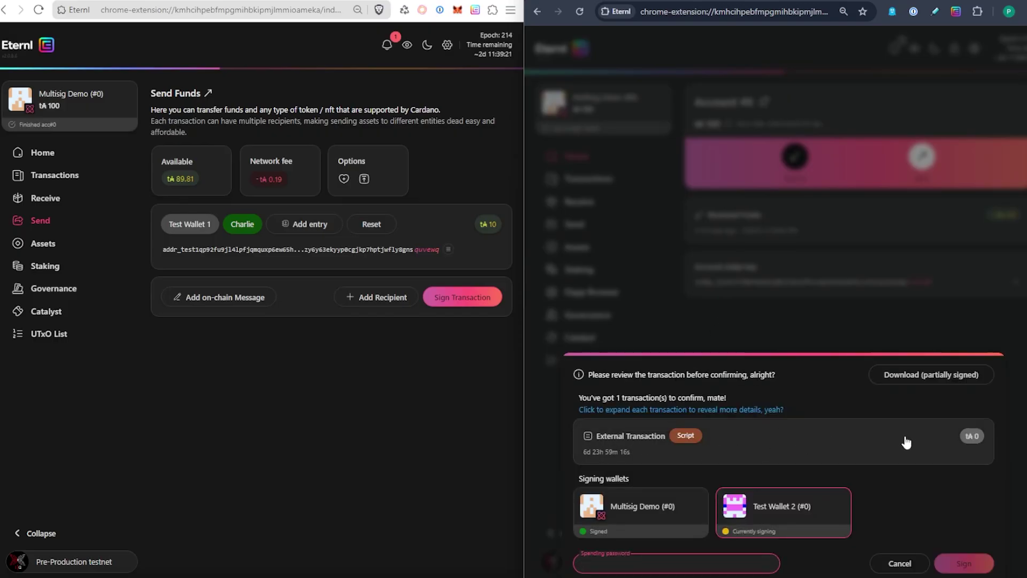
click(756, 445)
click(776, 443)
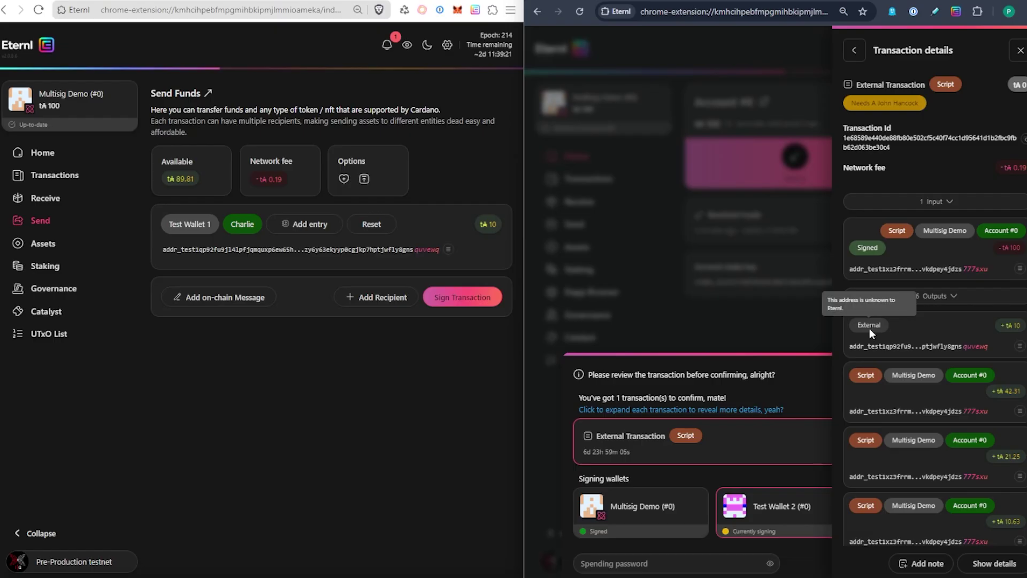
drag(850, 346, 960, 347)
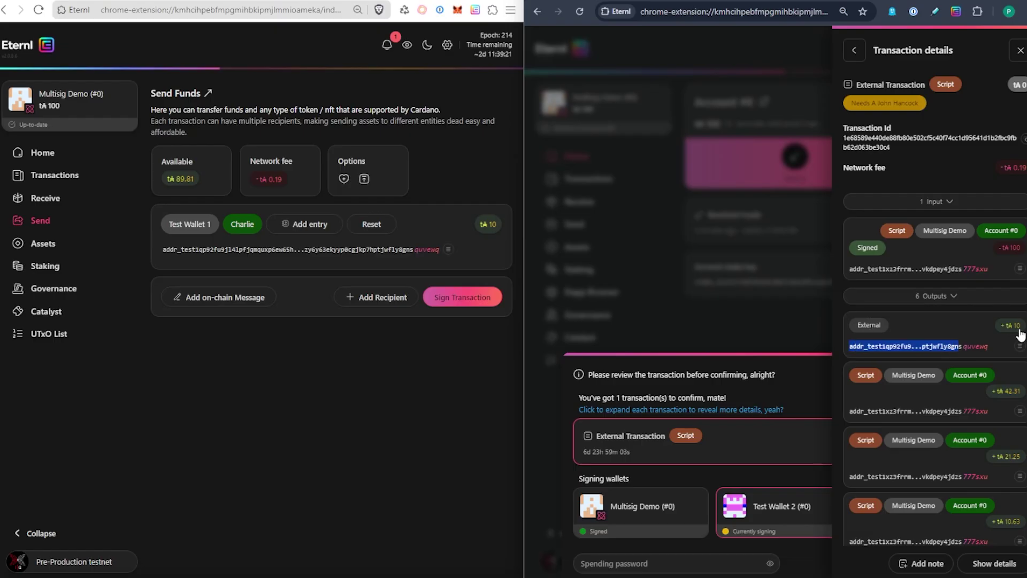
mouse_move(871, 332)
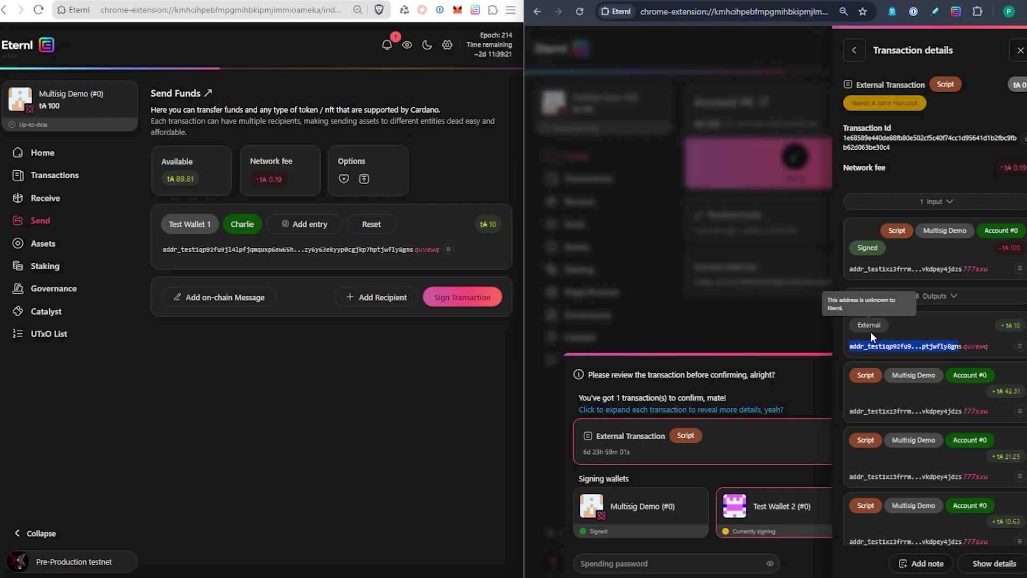
click(931, 346)
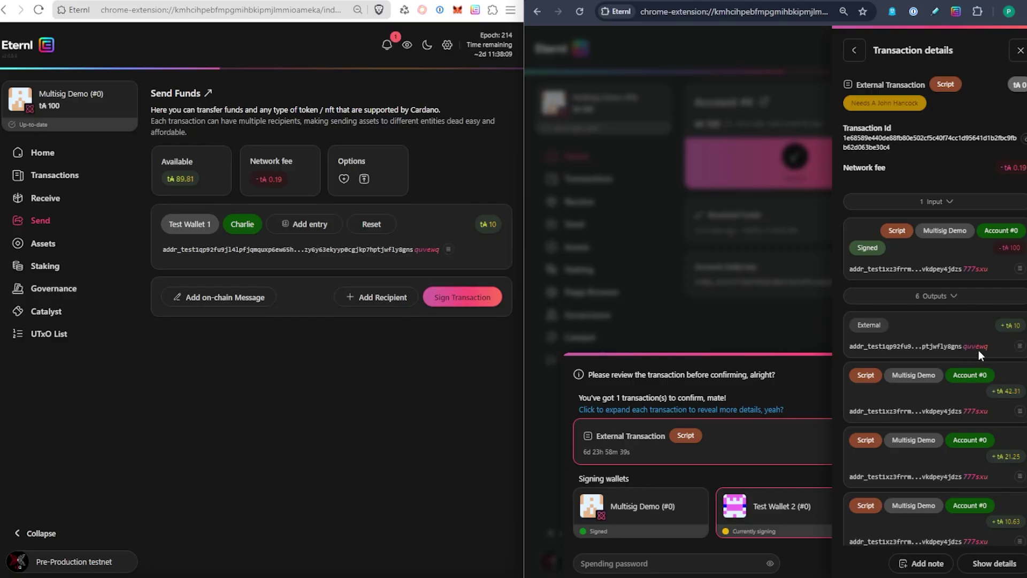
scroll(958, 385, down, 1)
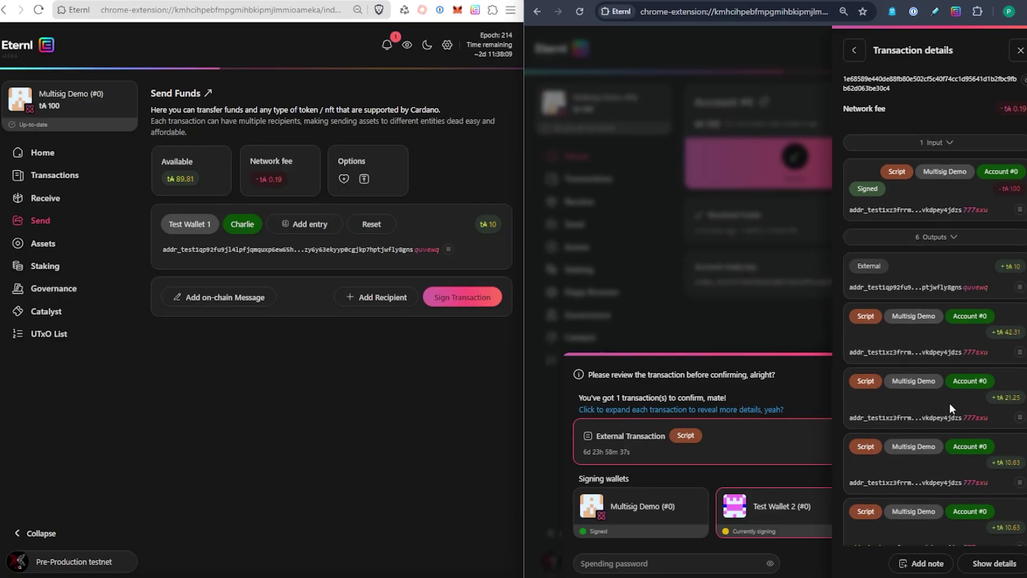
scroll(957, 408, up, 1)
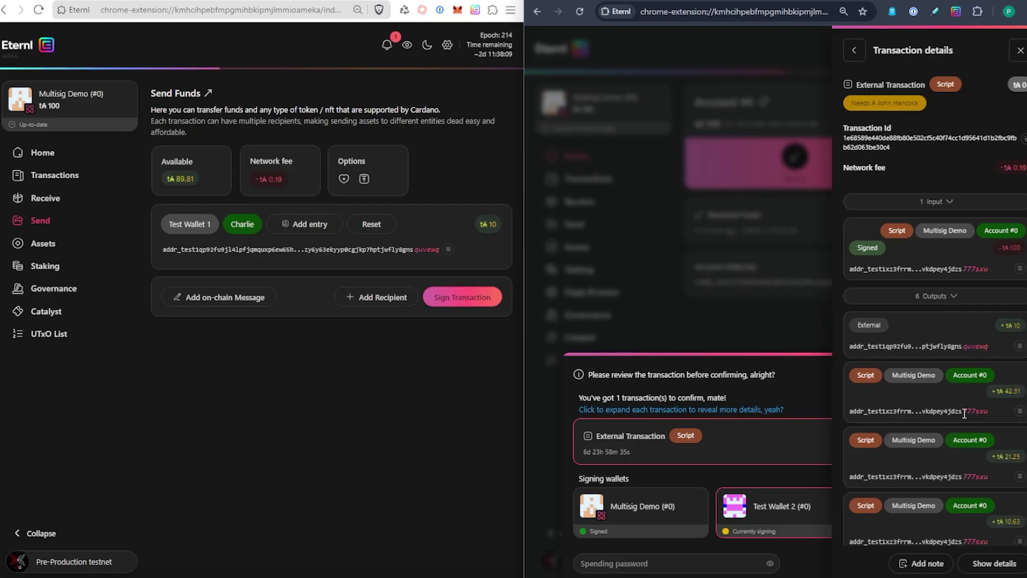
scroll(1001, 396, down, 2)
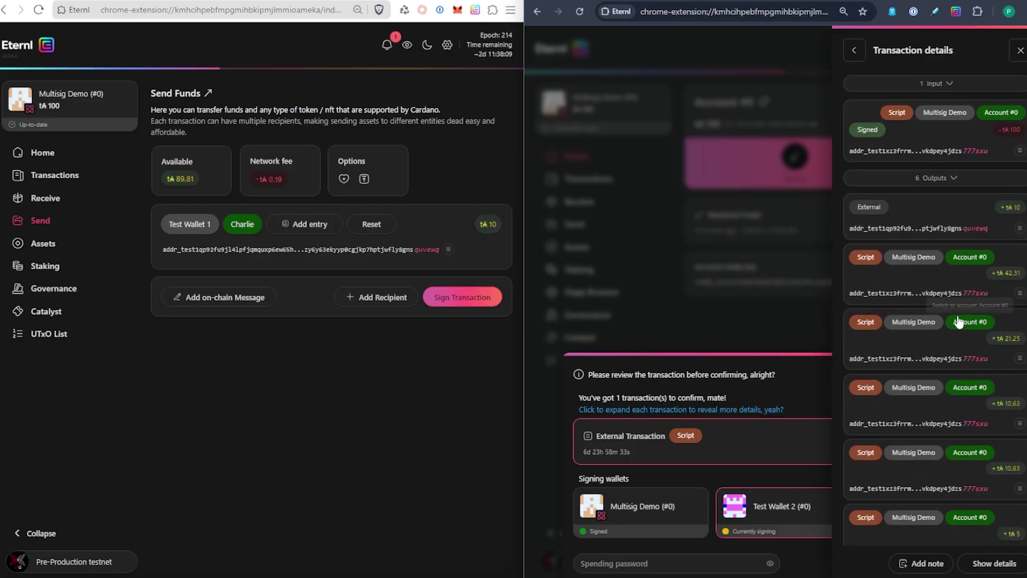
scroll(974, 327, down, 1)
scroll(999, 278, up, 2)
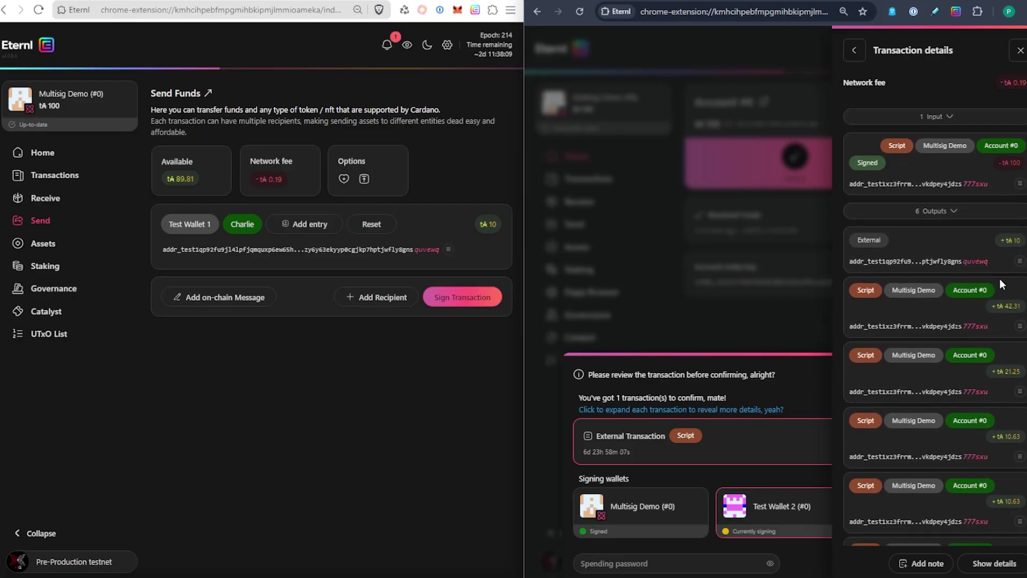
scroll(963, 321, up, 2)
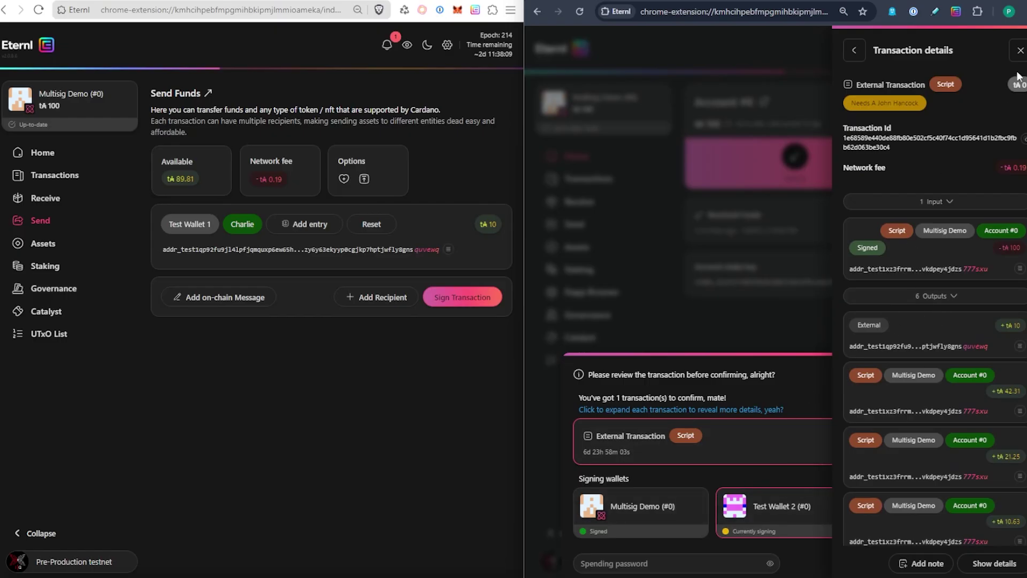
click(1020, 50)
- Enter Test Wallet 2's spending password to sign and submit the multisig payment
click(735, 561)
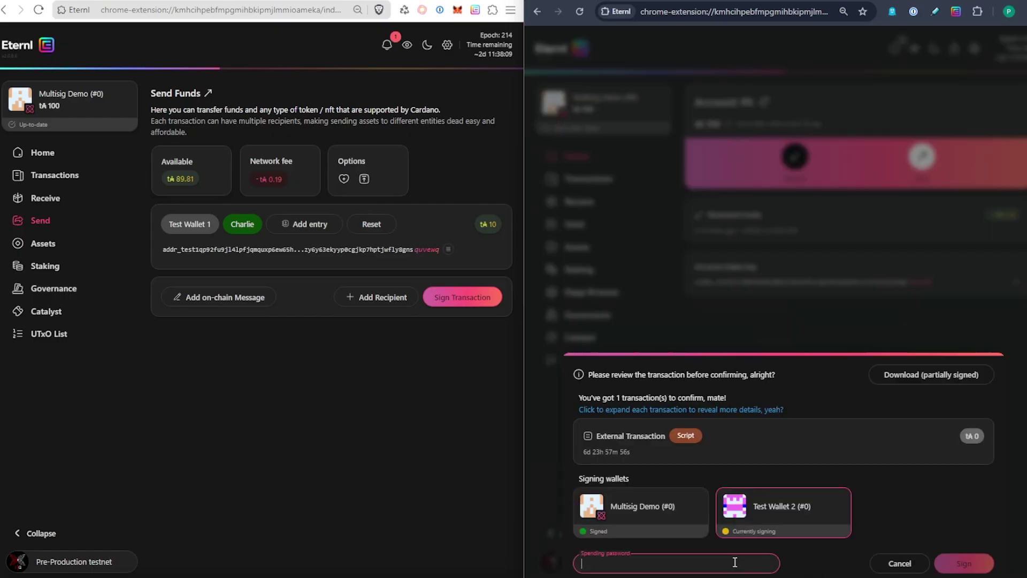
text(password)
key(Return)
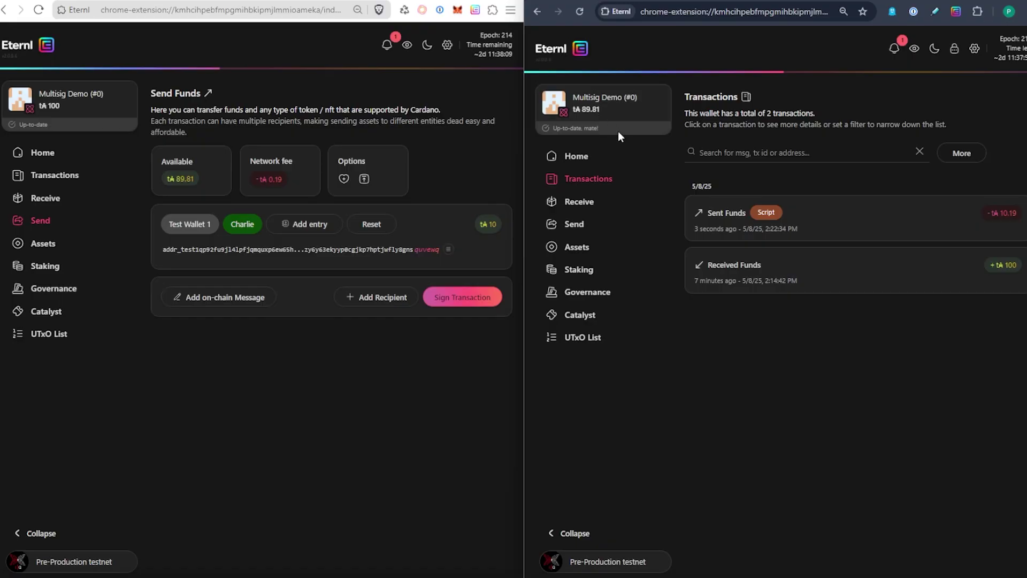
- Switch the first browser to Test Wallet 1's Charlie account
click(75, 105)
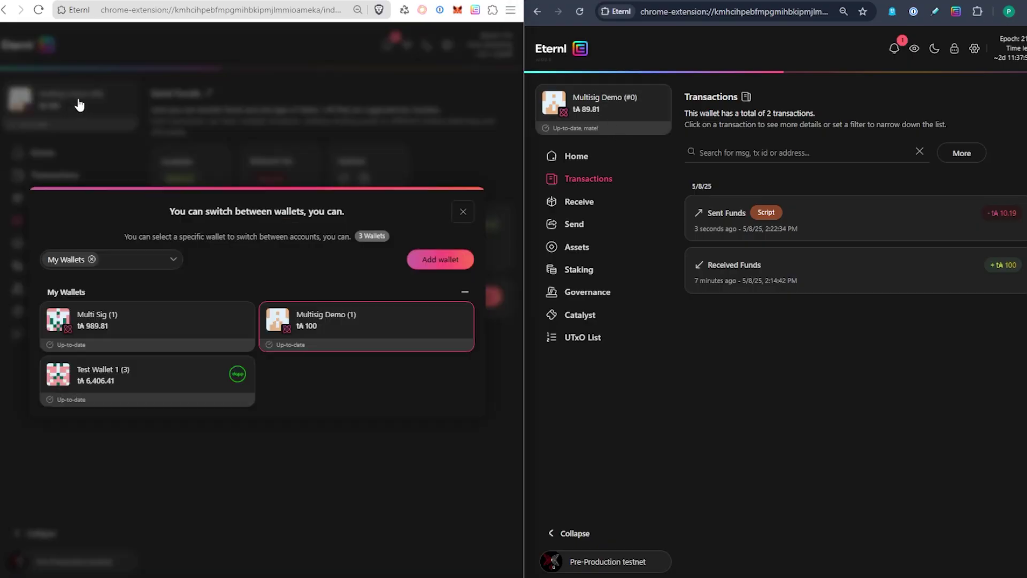
click(119, 383)
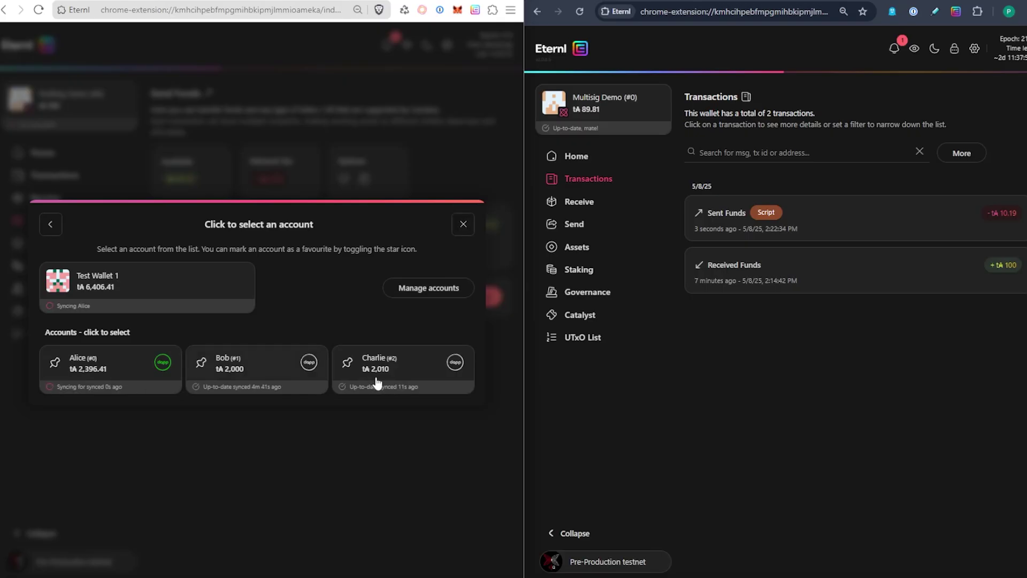
click(409, 371)
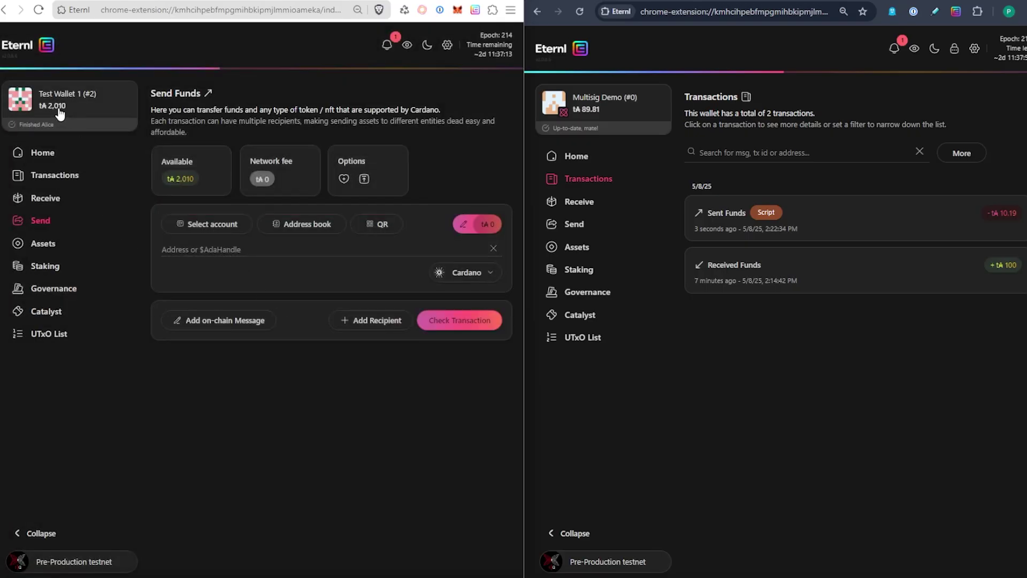
- View Charlie's transactions and inspect the received 10 tADA entry
click(59, 176)
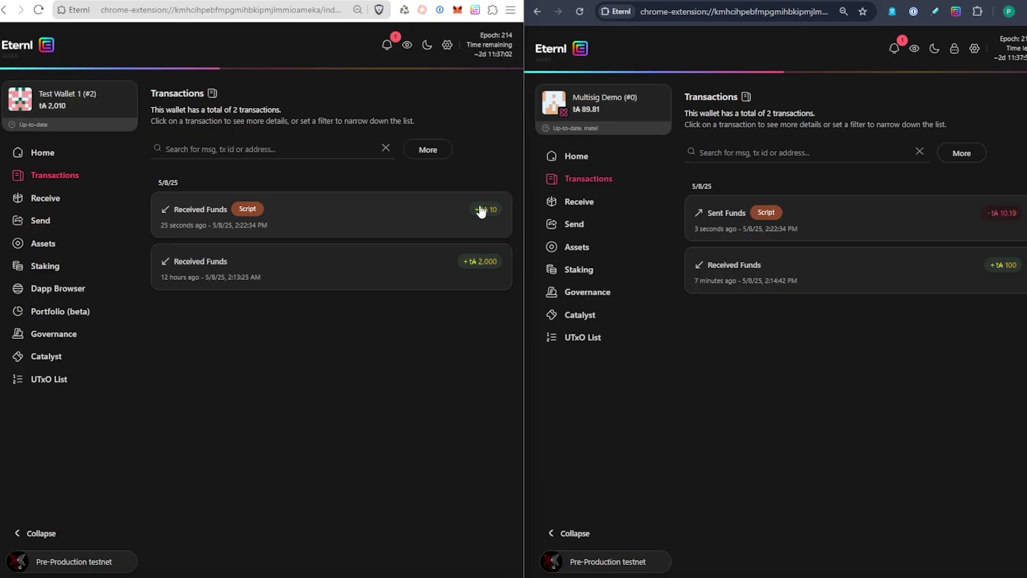
click(410, 221)
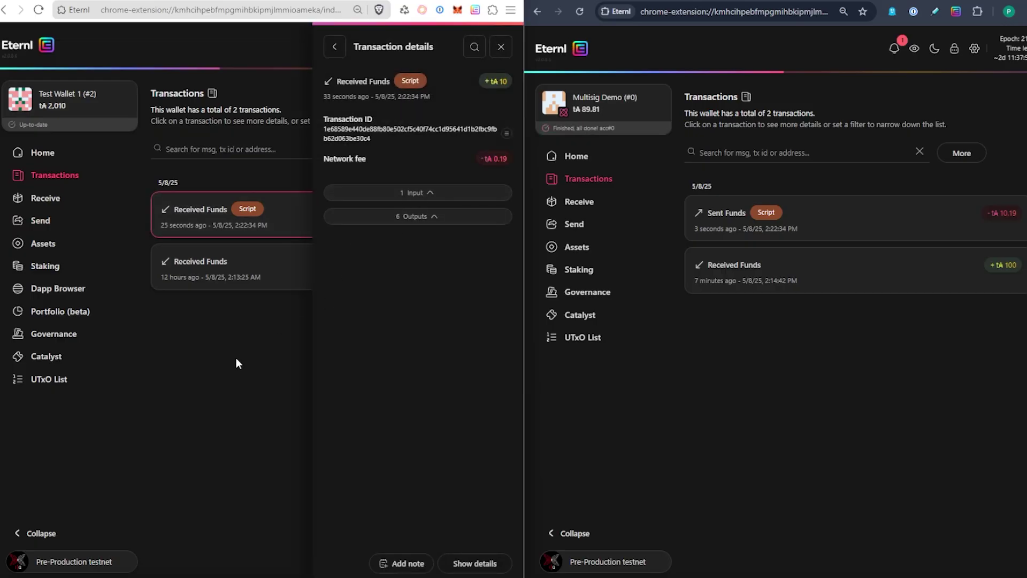
click(503, 47)
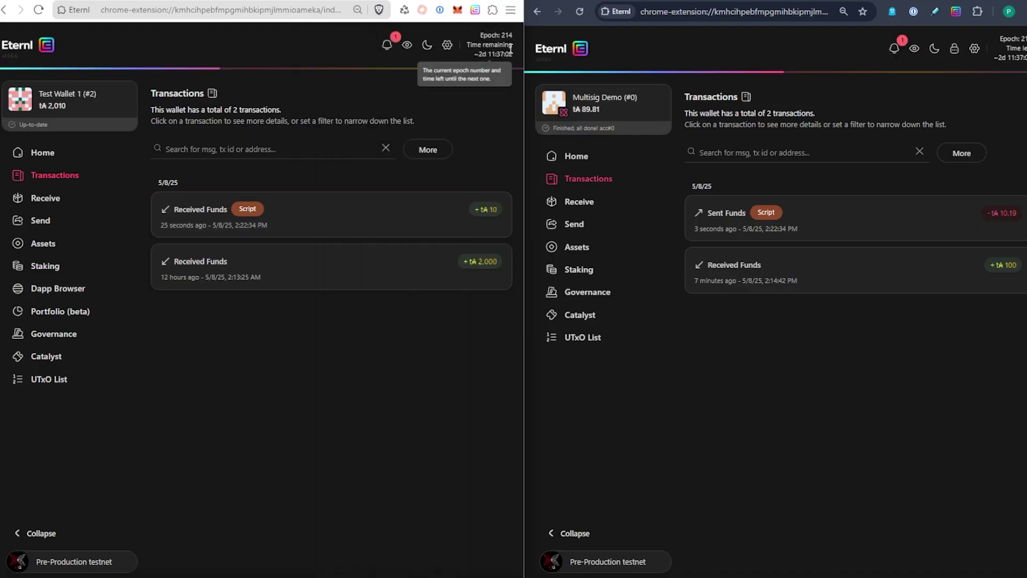